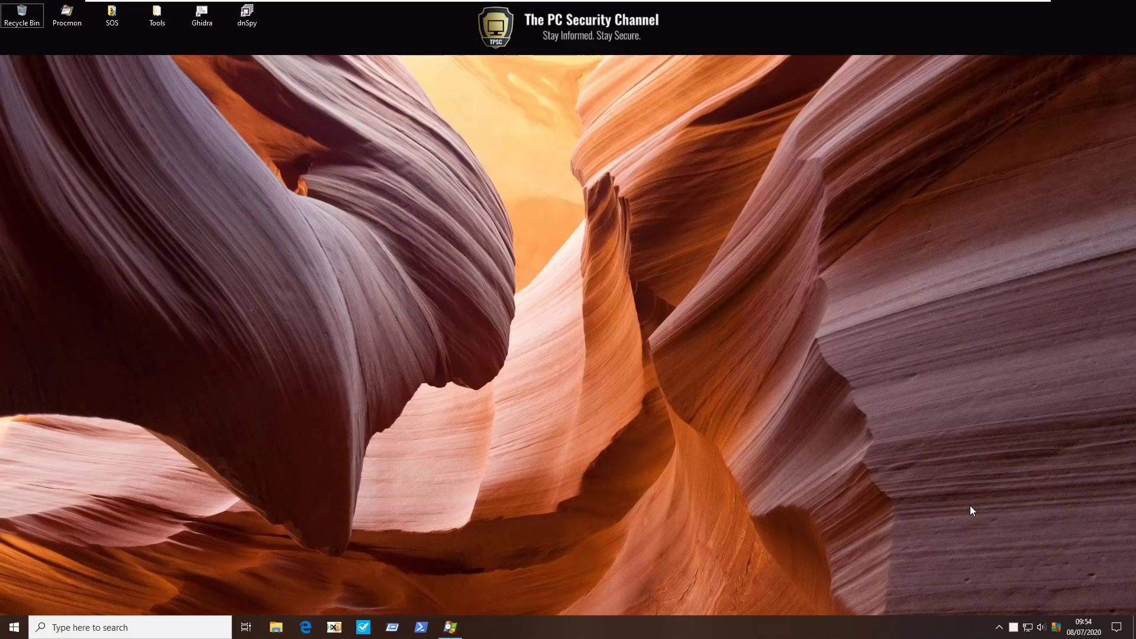
Launch AVG AntiVirus Free from the taskbar to show its protection overview
{"action": "left_click", "coordinate": [1056, 627]}
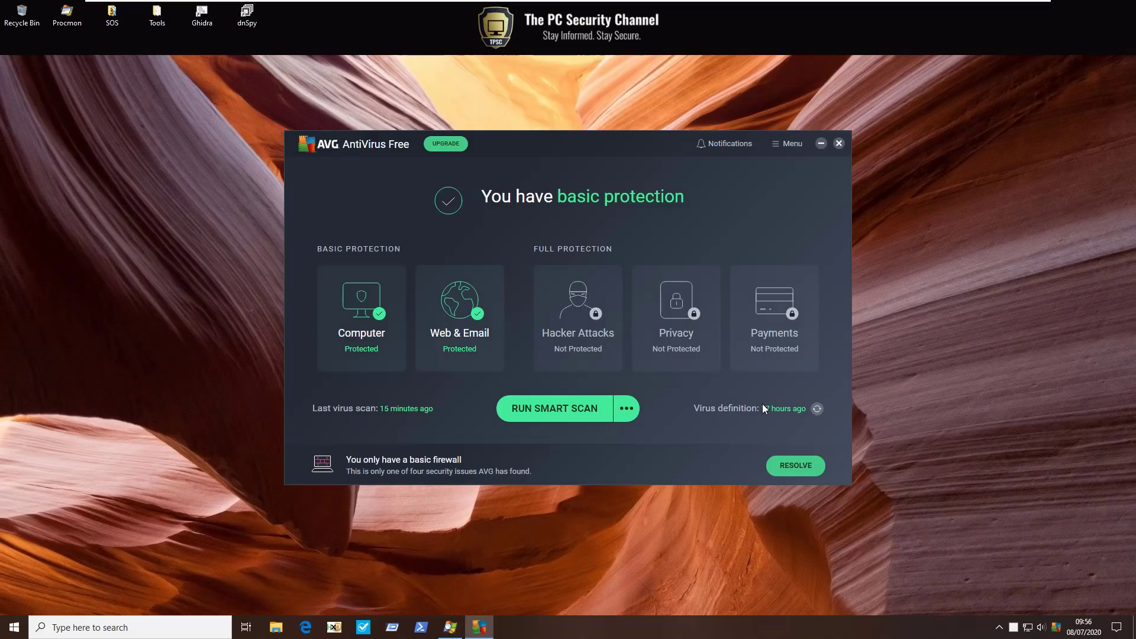
Review the Computer and Web & Email protection shields, returning to the overview each time
{"action": "left_click", "coordinate": [364, 342]}
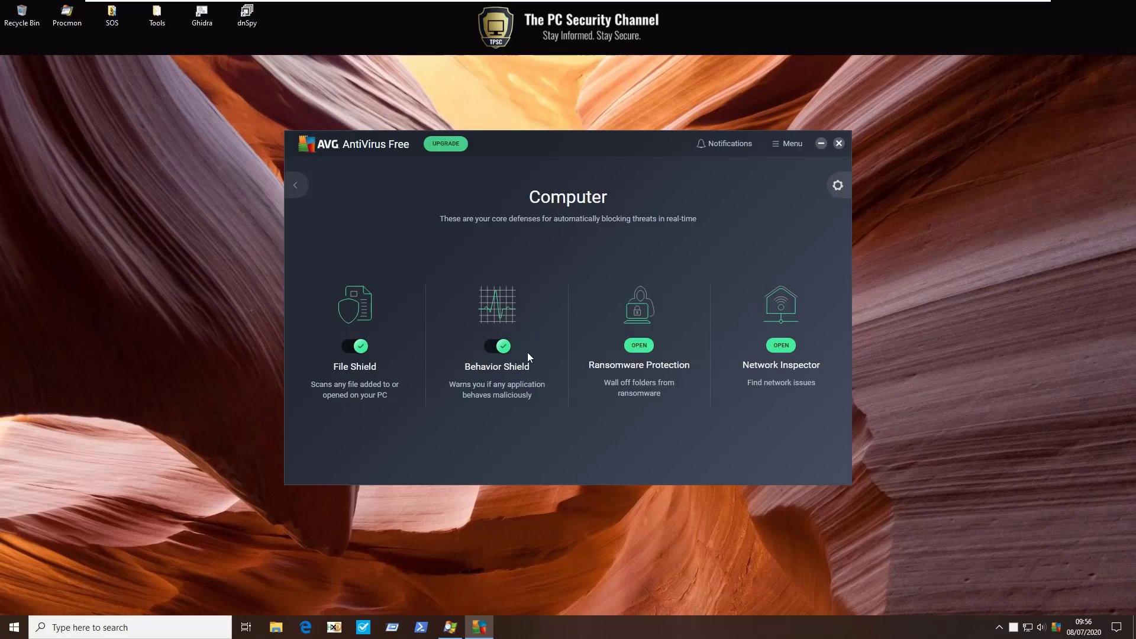
{"action": "left_click", "coordinate": [295, 186]}
{"action": "left_click", "coordinate": [457, 303]}
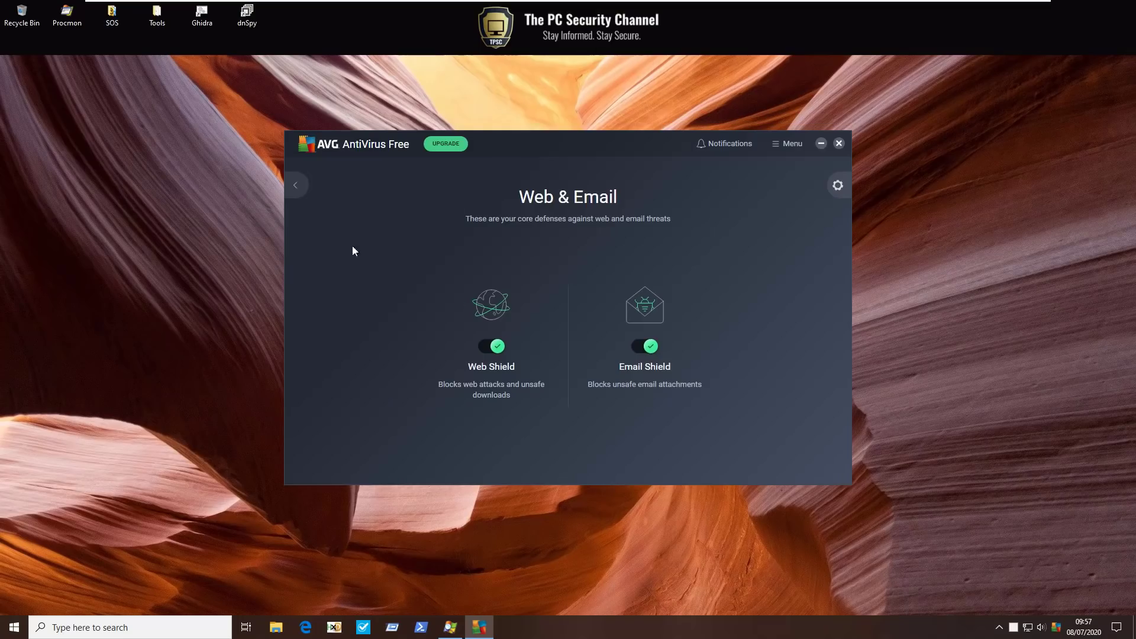
{"action": "left_click", "coordinate": [290, 187]}
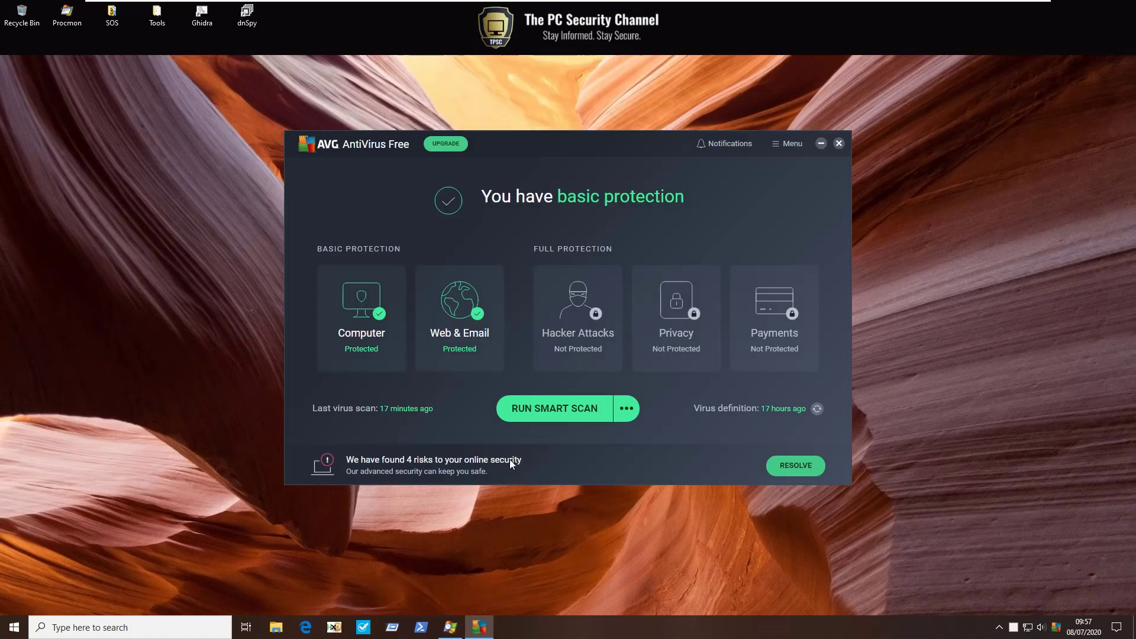
View and dismiss the four reported security issues, then open the virus definition update settings
{"action": "left_click", "coordinate": [798, 467]}
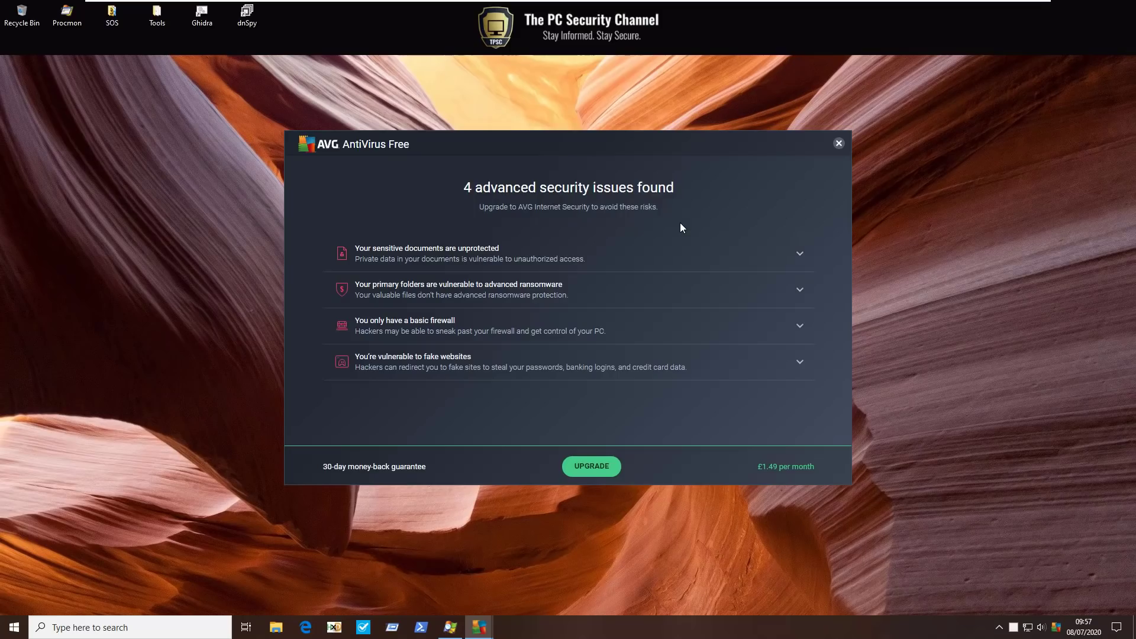
{"action": "left_click", "coordinate": [838, 143]}
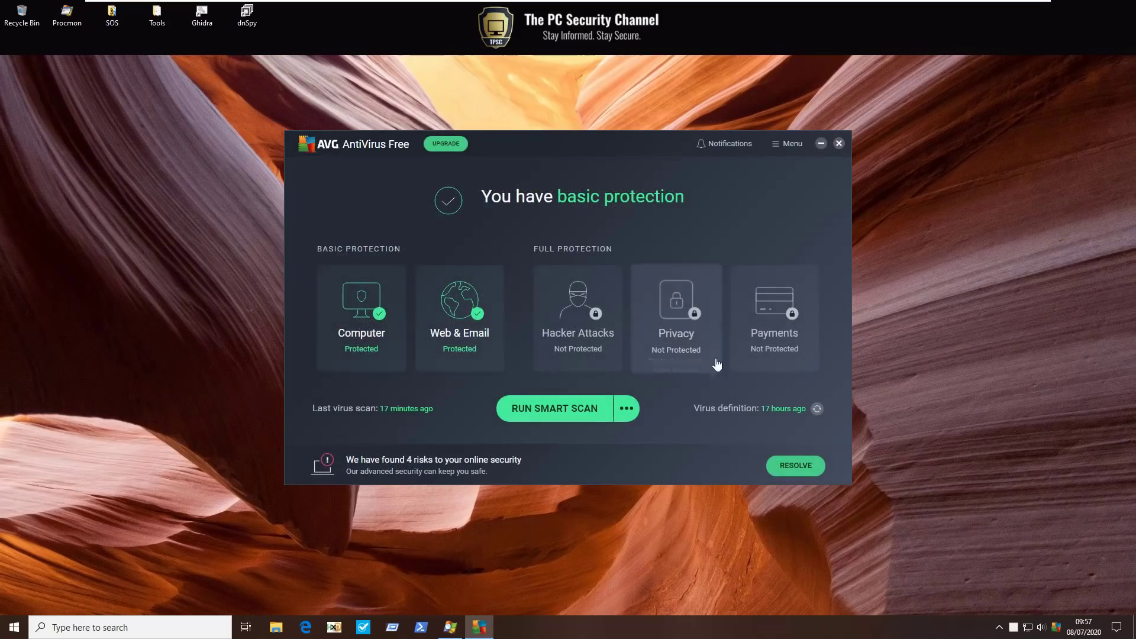
{"action": "left_click", "coordinate": [817, 408]}
Check for new virus definitions
{"action": "left_click", "coordinate": [618, 252]}
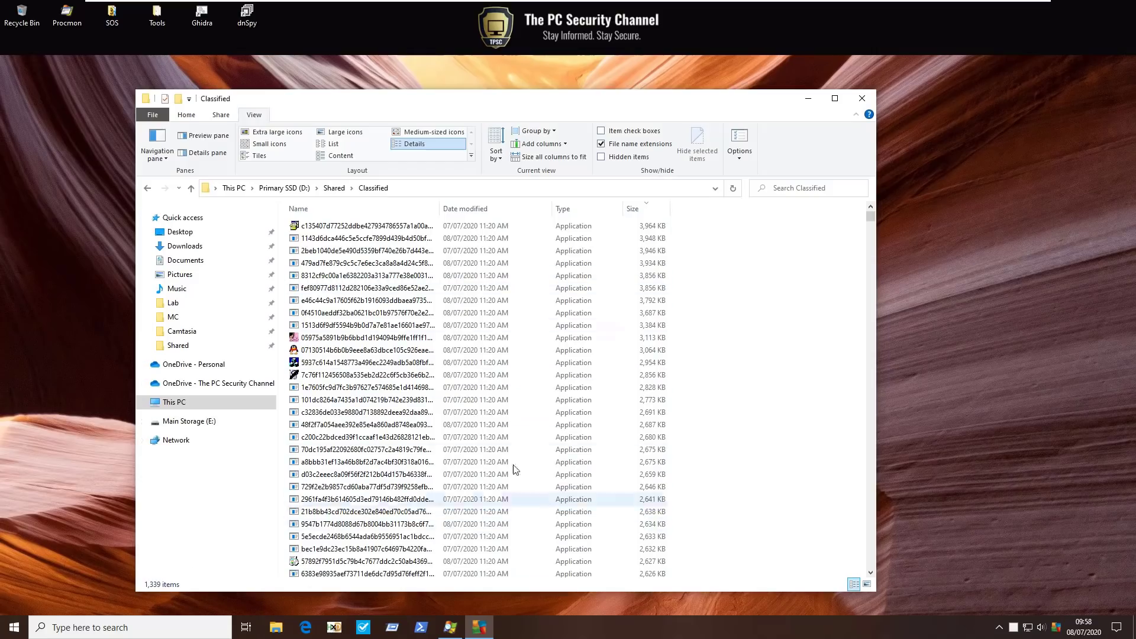
Minimize the Classified folder window and close AVG's update settings
{"action": "left_click", "coordinate": [807, 99]}
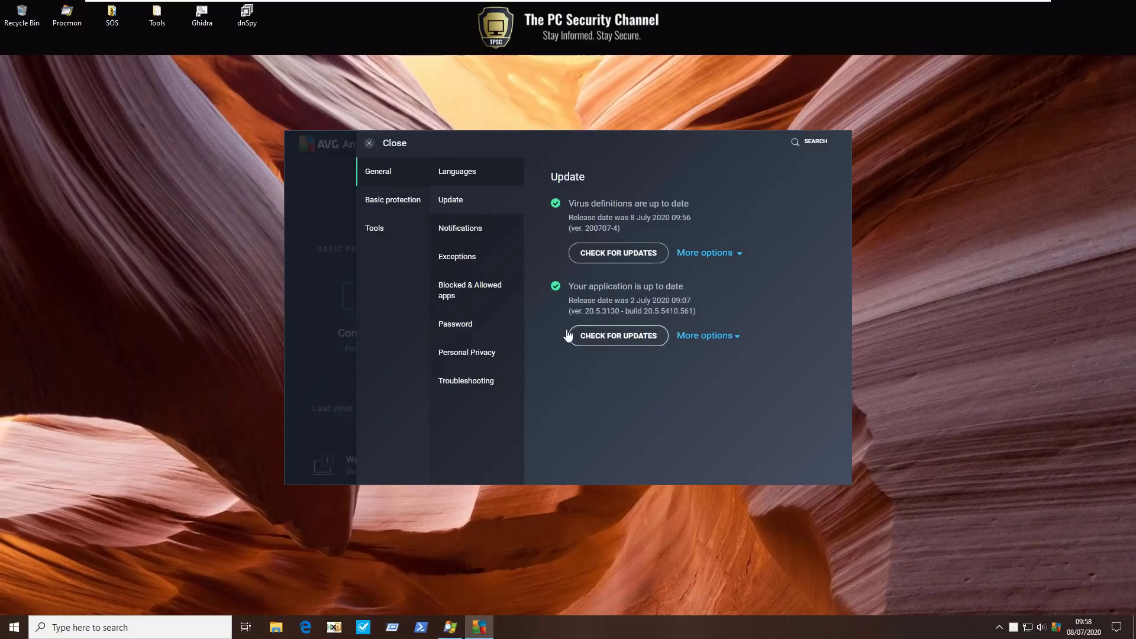
{"action": "left_click", "coordinate": [317, 288]}
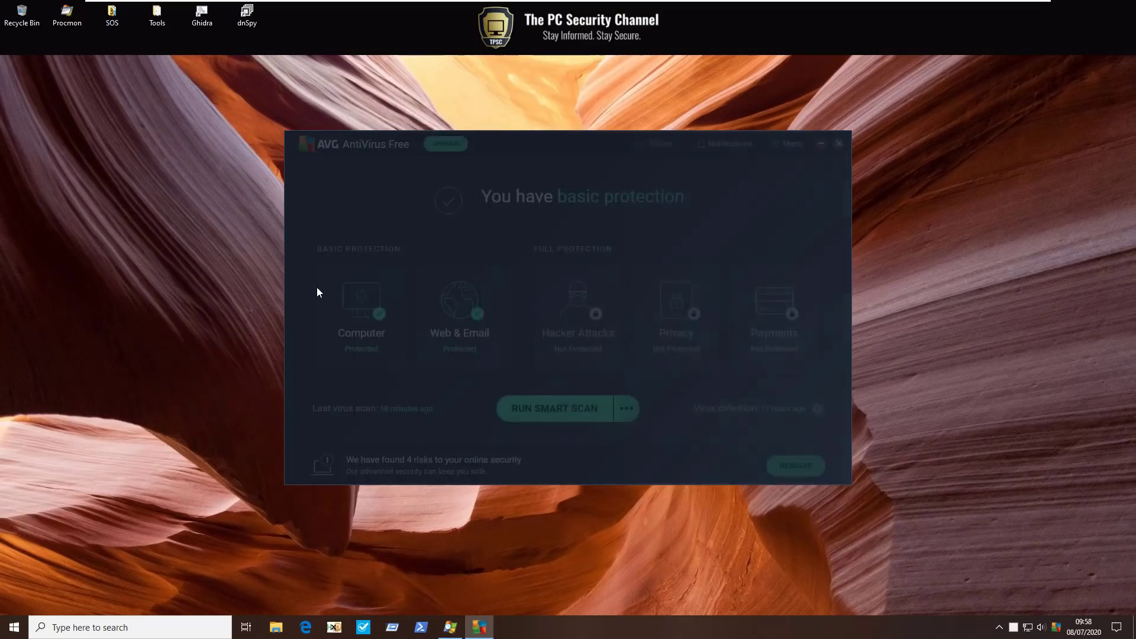
Open PowerShell below the AVG window and change into Z:/Shared
{"action": "left_click", "coordinate": [427, 628]}
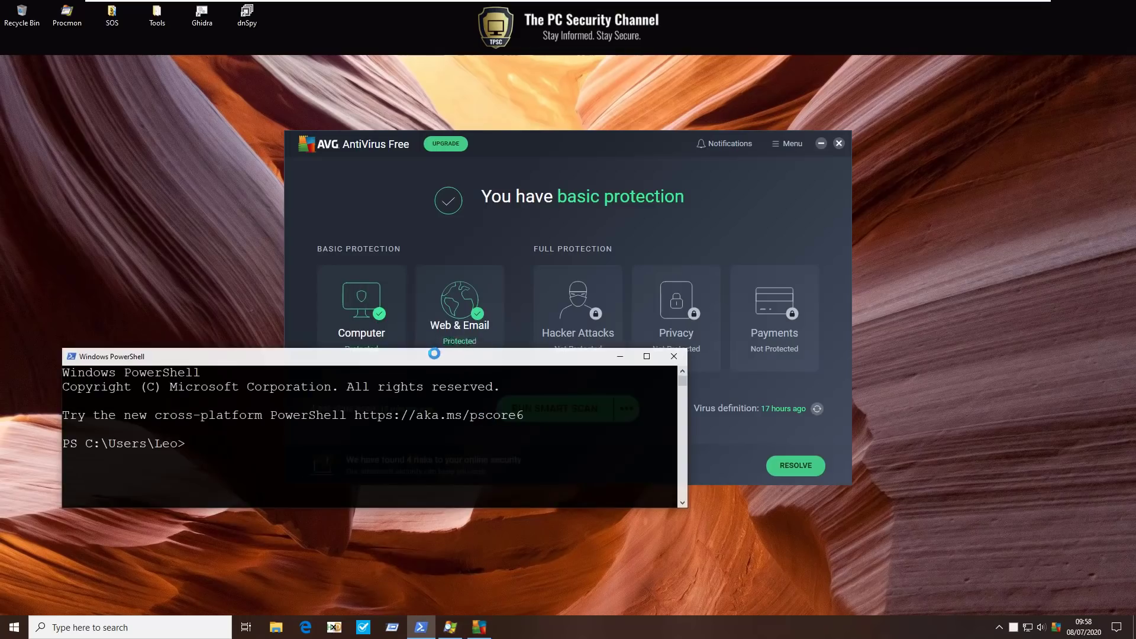
{"action": "left_click_drag", "start_coordinate": [434, 355], "coordinate": [651, 464]}
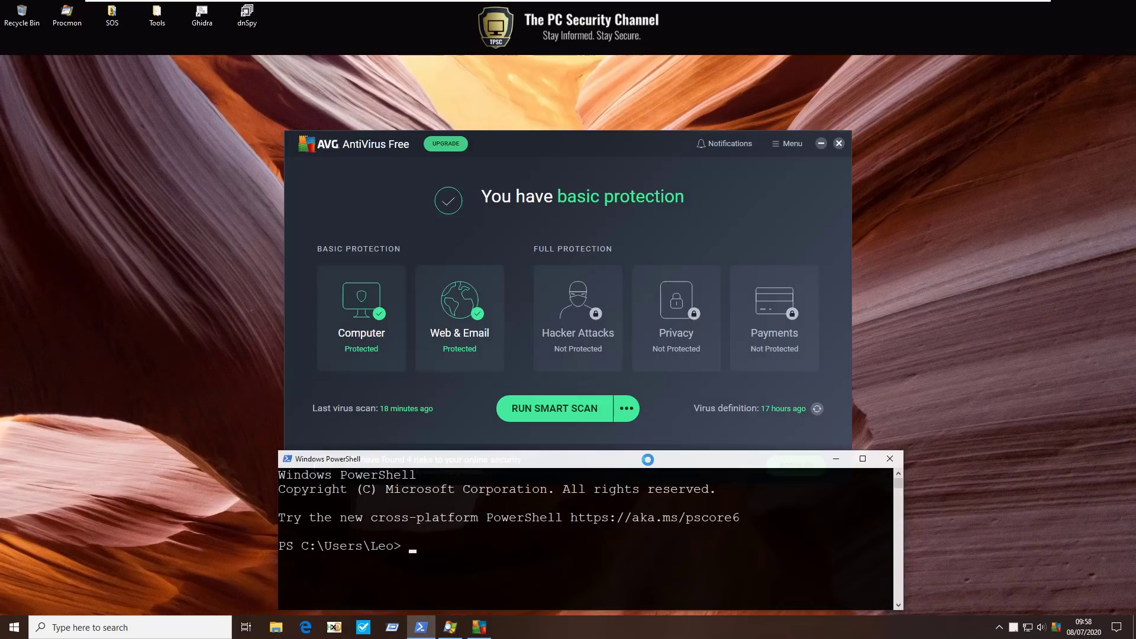
{"action": "type", "text": "cd Z:/Shared"}
{"action": "key", "text": "Return"}
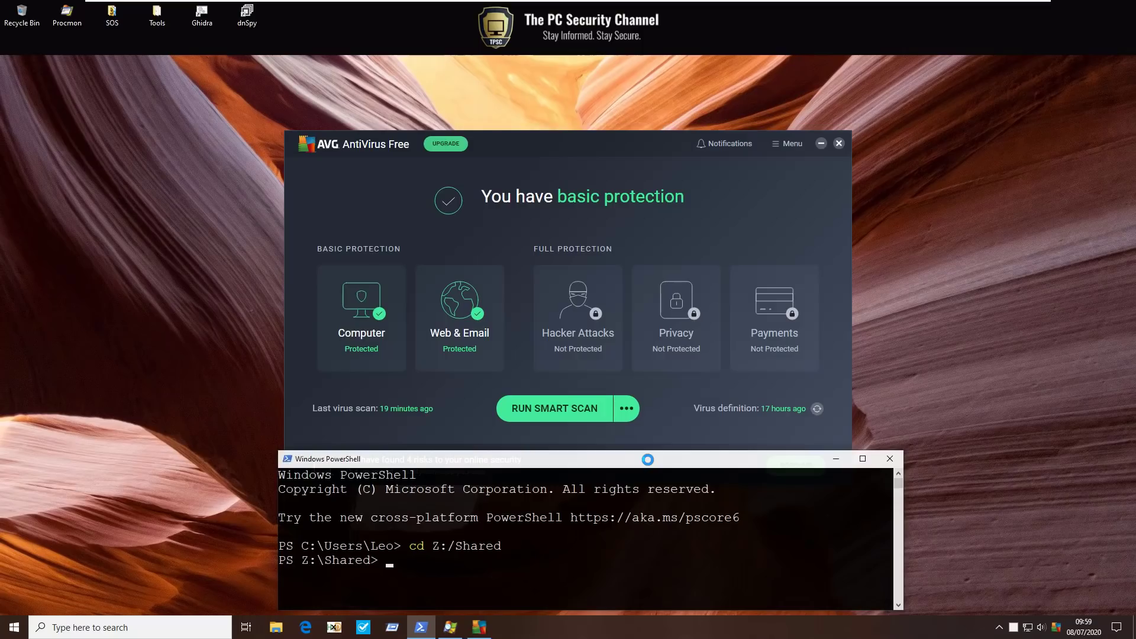
Run python malex.py and answer 'yes' to confirm real-time protection is on
{"action": "type", "text": "python malex.py"}
{"action": "key", "text": "Return"}
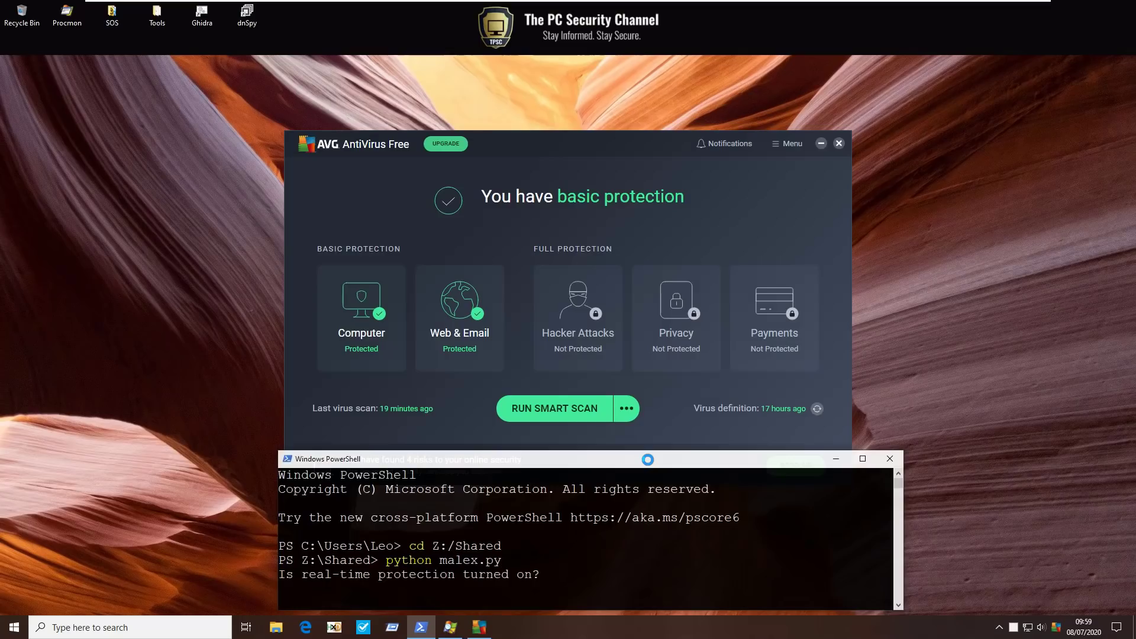
{"action": "type", "text": "yes"}
{"action": "key", "text": "Return"}
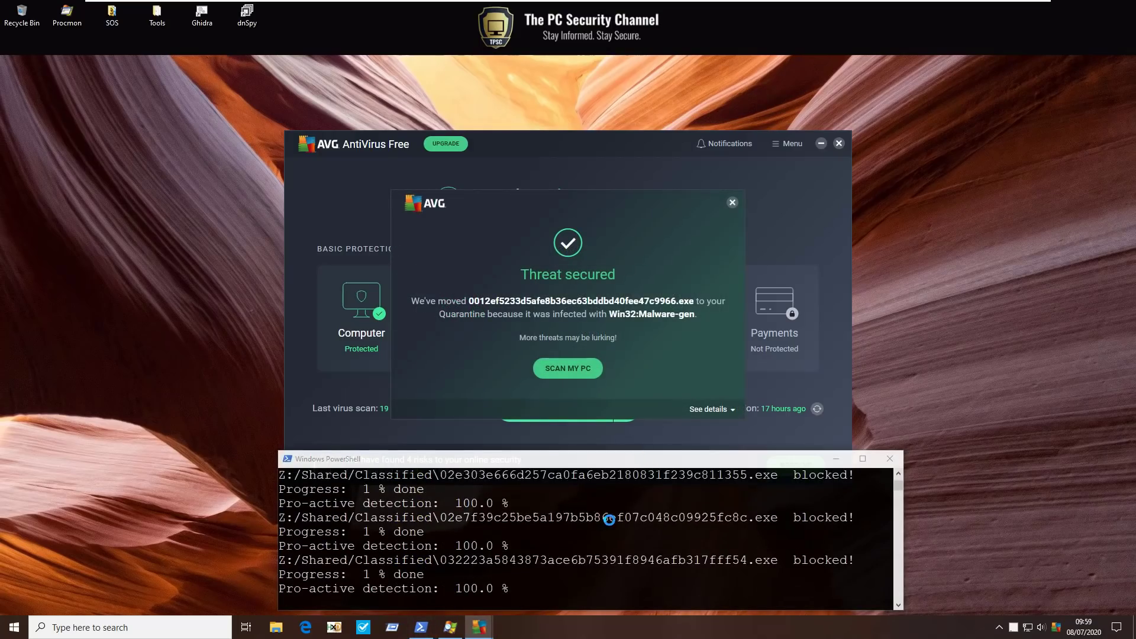
Launch Task Manager from the taskbar and place it beside the AVG window
{"action": "right_click", "coordinate": [573, 626]}
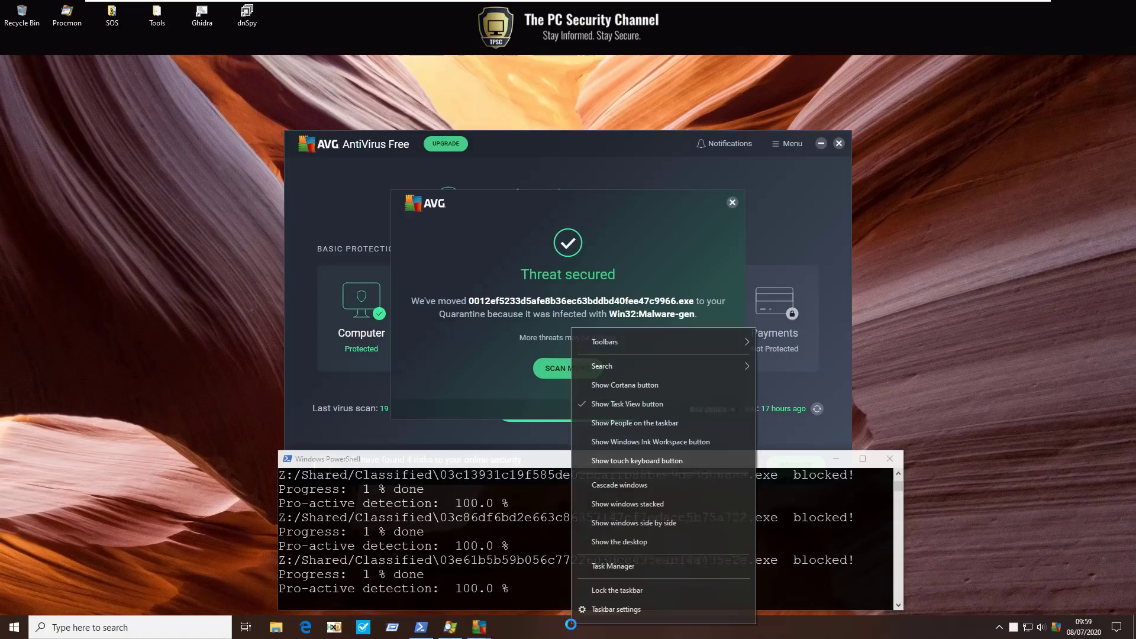
{"action": "left_click", "coordinate": [587, 569]}
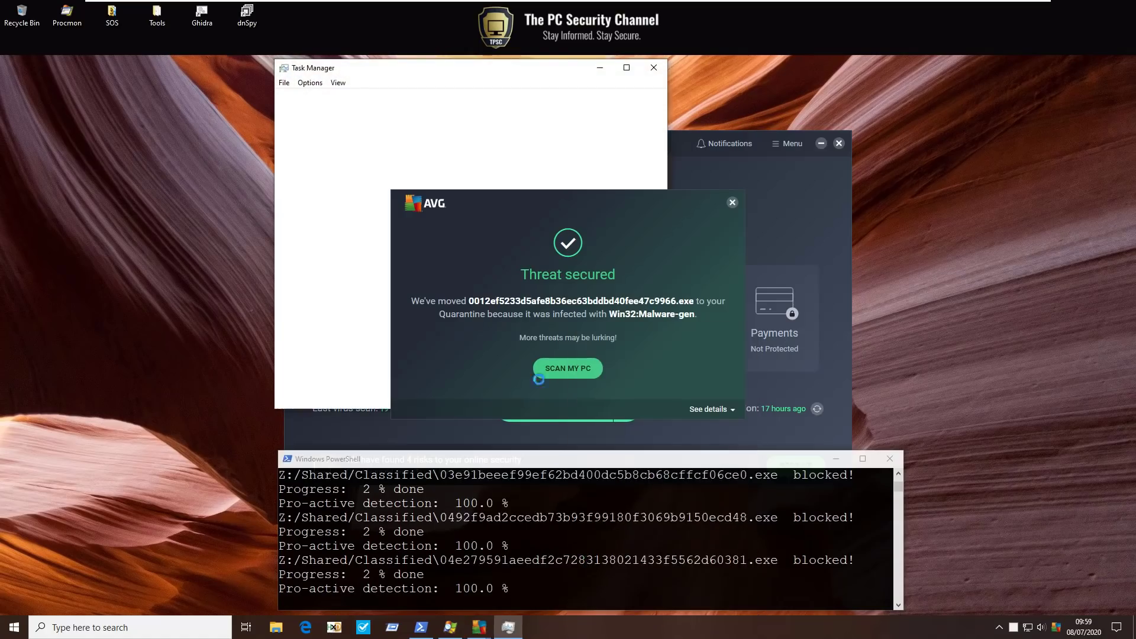
{"action": "left_click_drag", "start_coordinate": [399, 75], "coordinate": [868, 75]}
{"action": "left_click", "coordinate": [581, 187]}
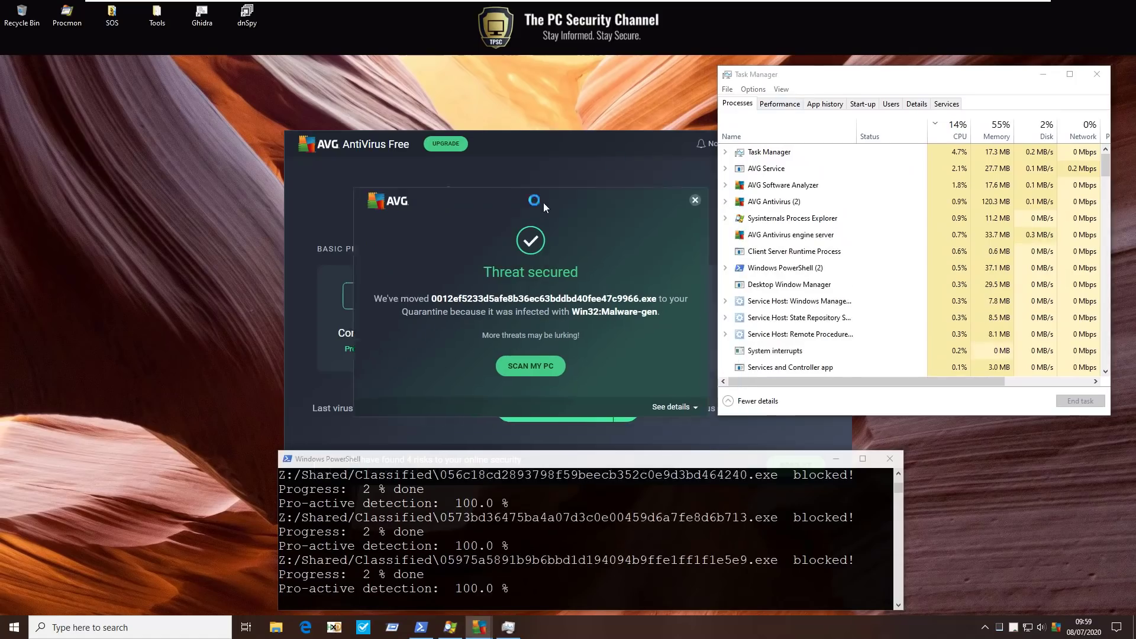
{"action": "left_click", "coordinate": [795, 81]}
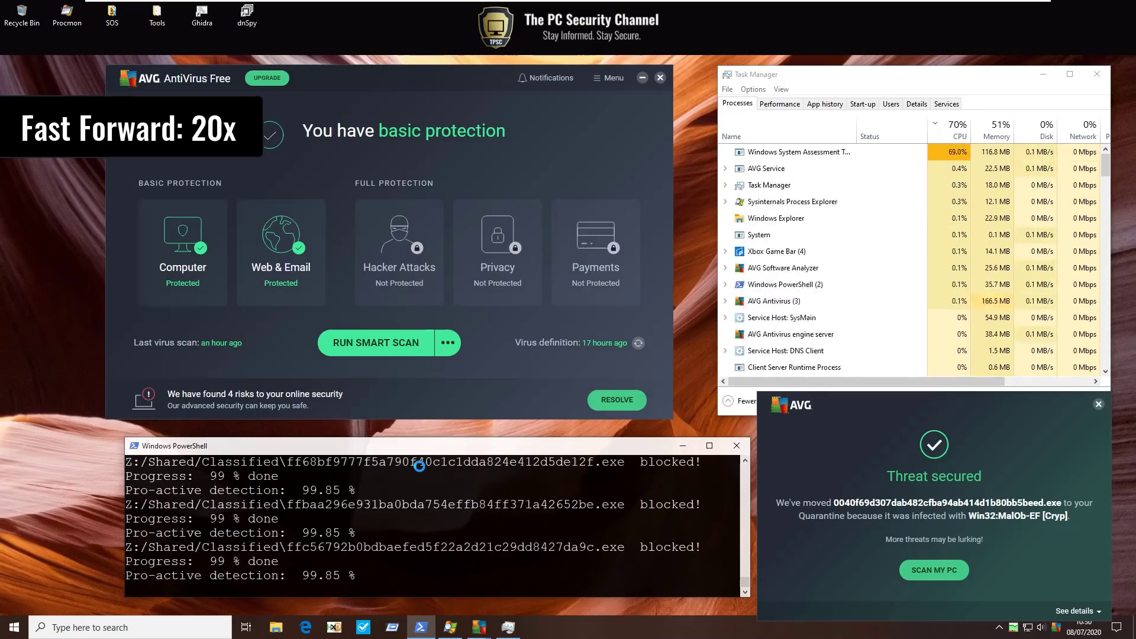
Scroll up in PowerShell to read the final test results
{"action": "scroll", "coordinate": [433, 519], "scroll_direction": "up", "scroll_amount": 1}
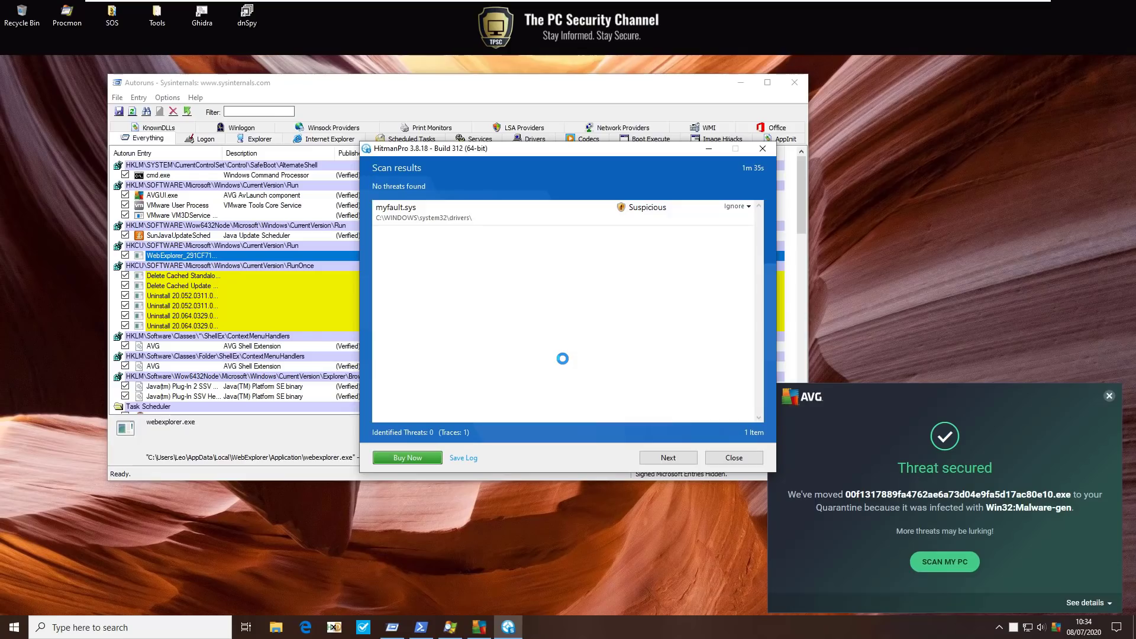
Close the HitmanPro scan results
{"action": "left_click", "coordinate": [732, 457]}
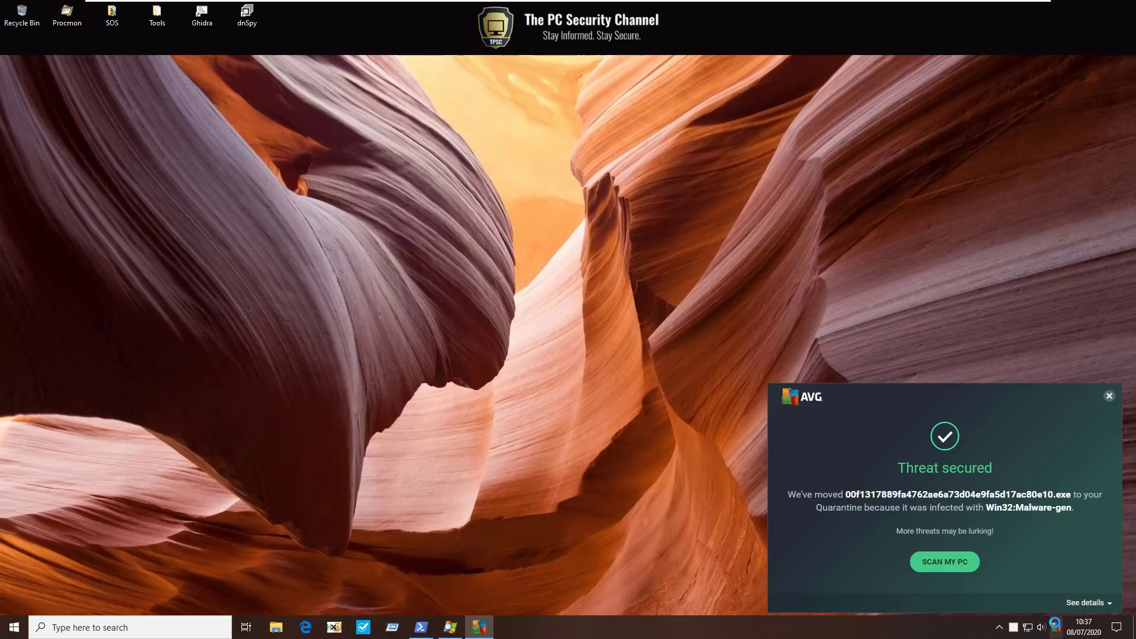
Switch off AVG's File Shield on the Computer page, choosing Stop indefinitely
{"action": "left_click", "coordinate": [479, 626]}
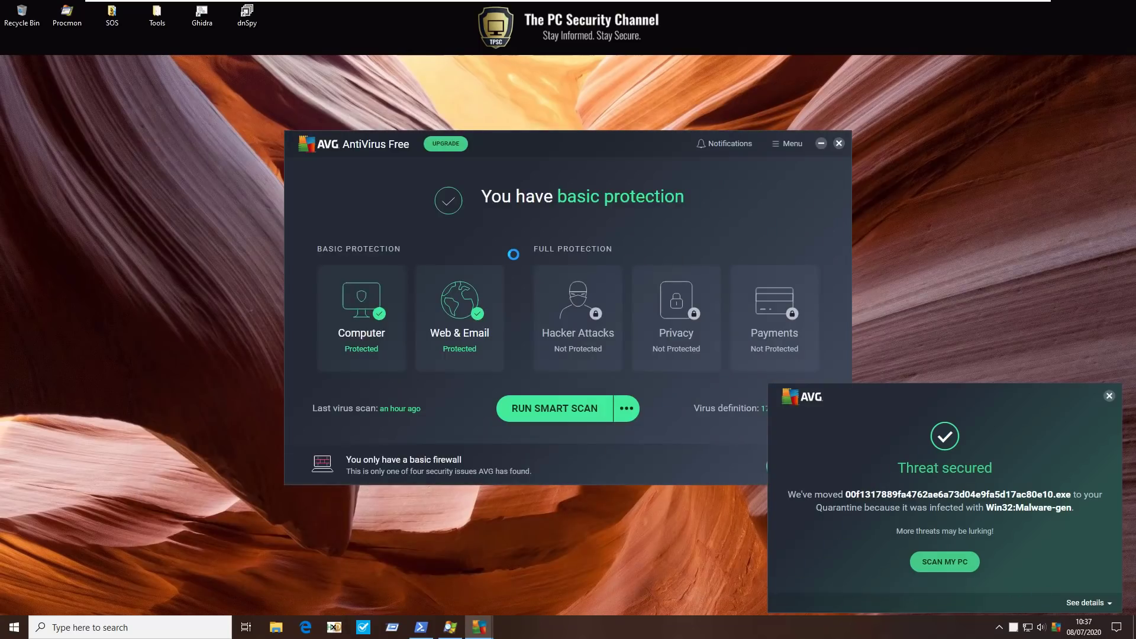
{"action": "left_click", "coordinate": [364, 322]}
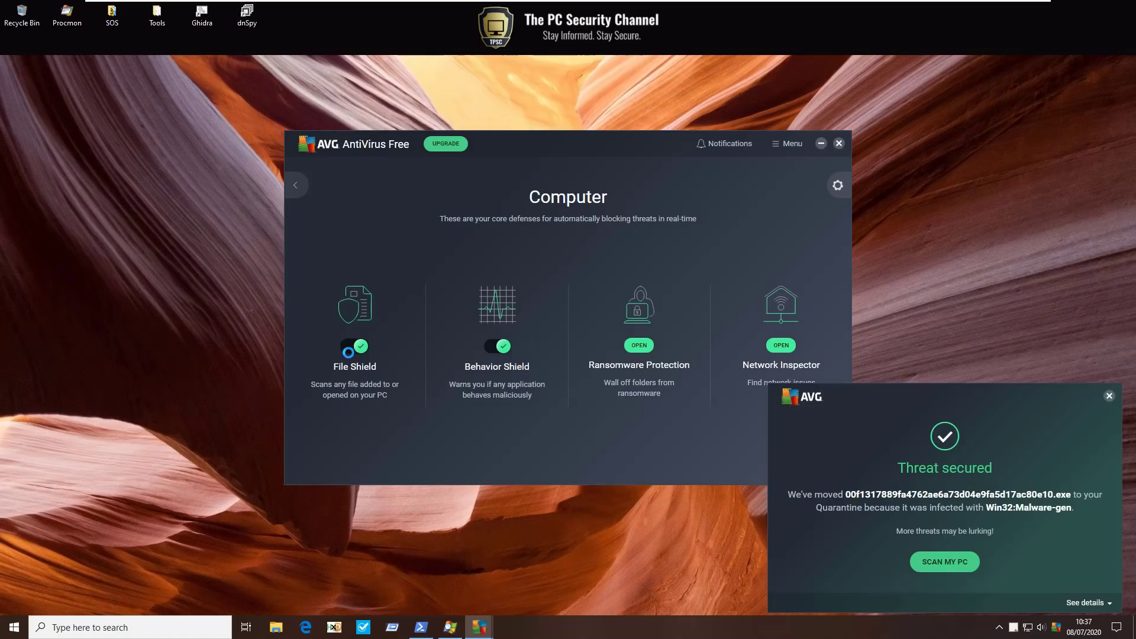
{"action": "left_click", "coordinate": [352, 347]}
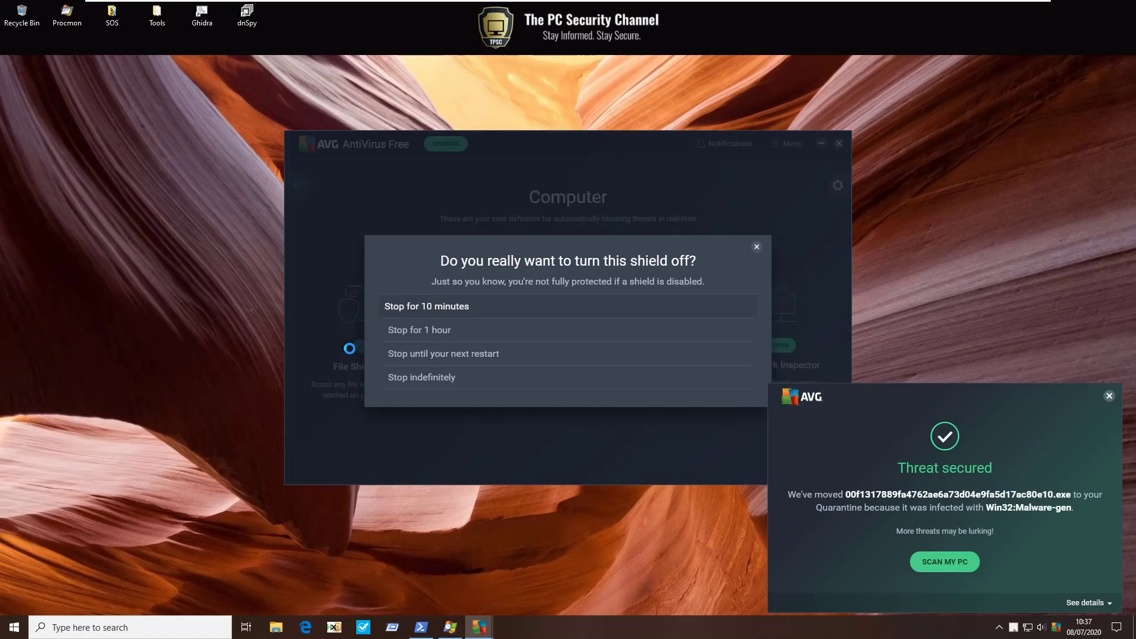
{"action": "left_click", "coordinate": [447, 369]}
{"action": "left_click", "coordinate": [457, 364]}
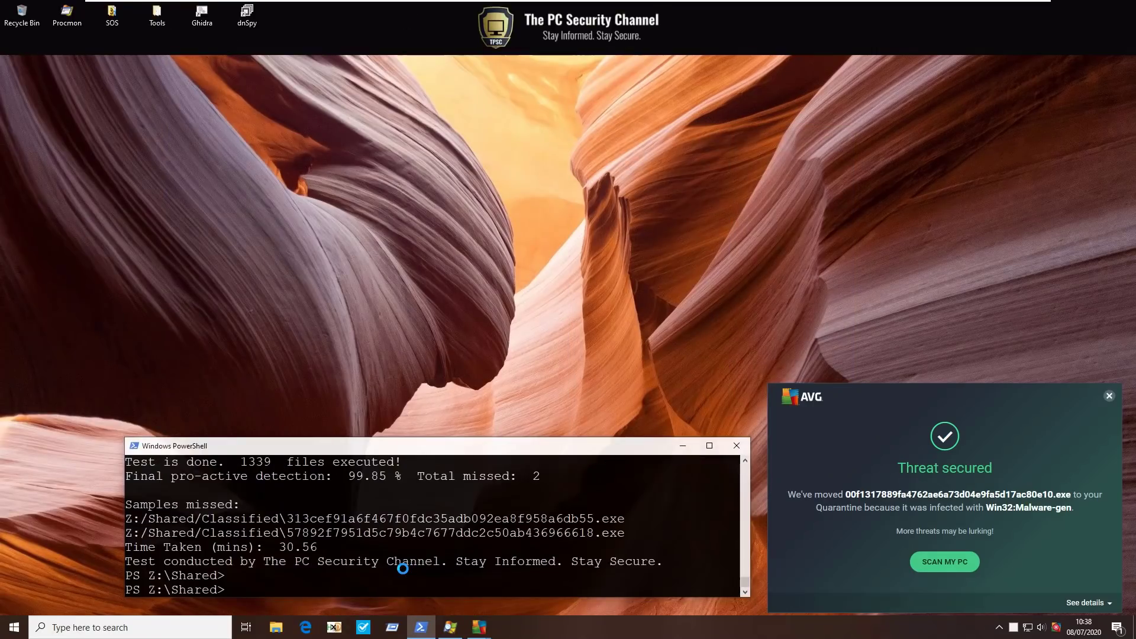
Rerun python malex.py and answer 'yes' to the real-time protection prompt
{"action": "type", "text": "python malex.py"}
{"action": "key", "text": "Return"}
{"action": "type", "text": "yes"}
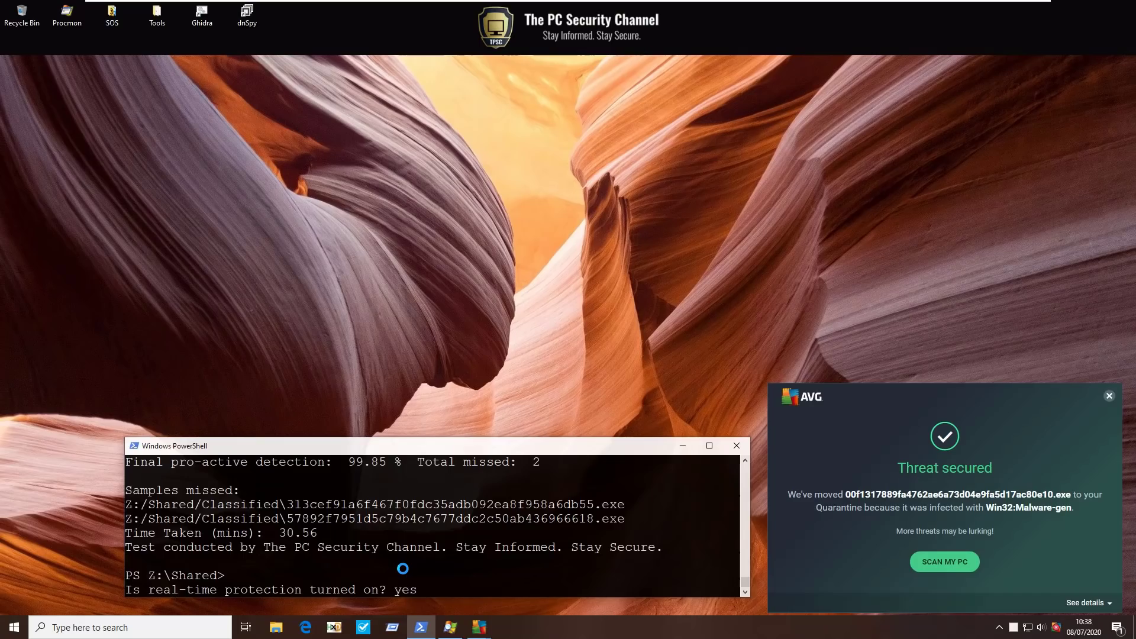
{"action": "key", "text": "Return"}
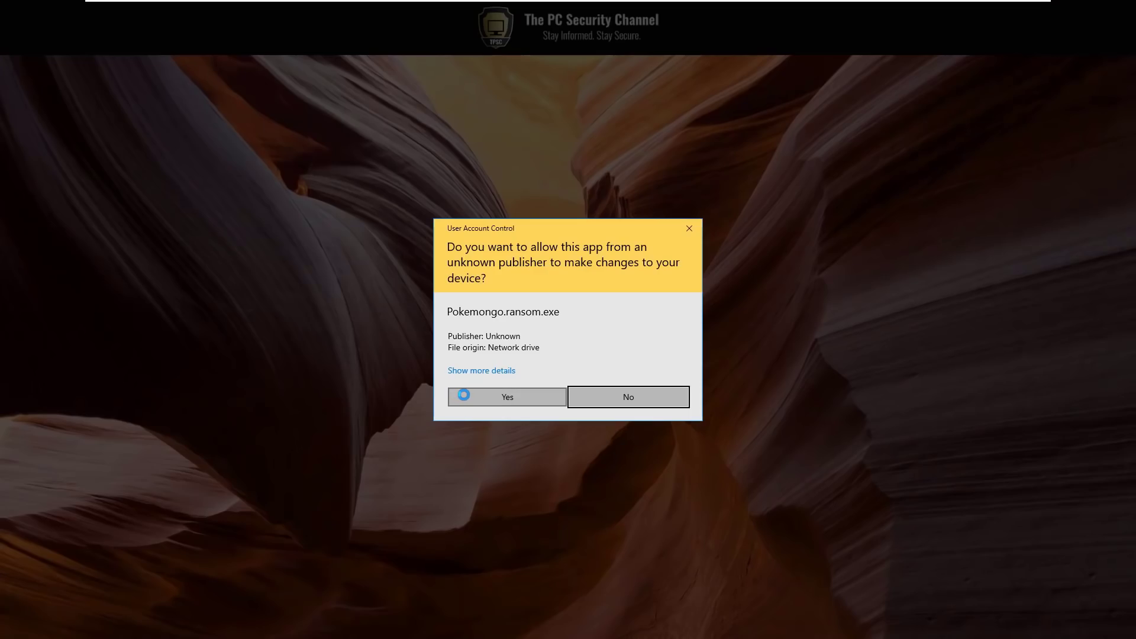
Let the Pokemongo.ransom.exe and java update samples run elevated, blocking the ransomware's protected-file change
{"action": "left_click", "coordinate": [463, 395]}
{"action": "left_click", "coordinate": [530, 383]}
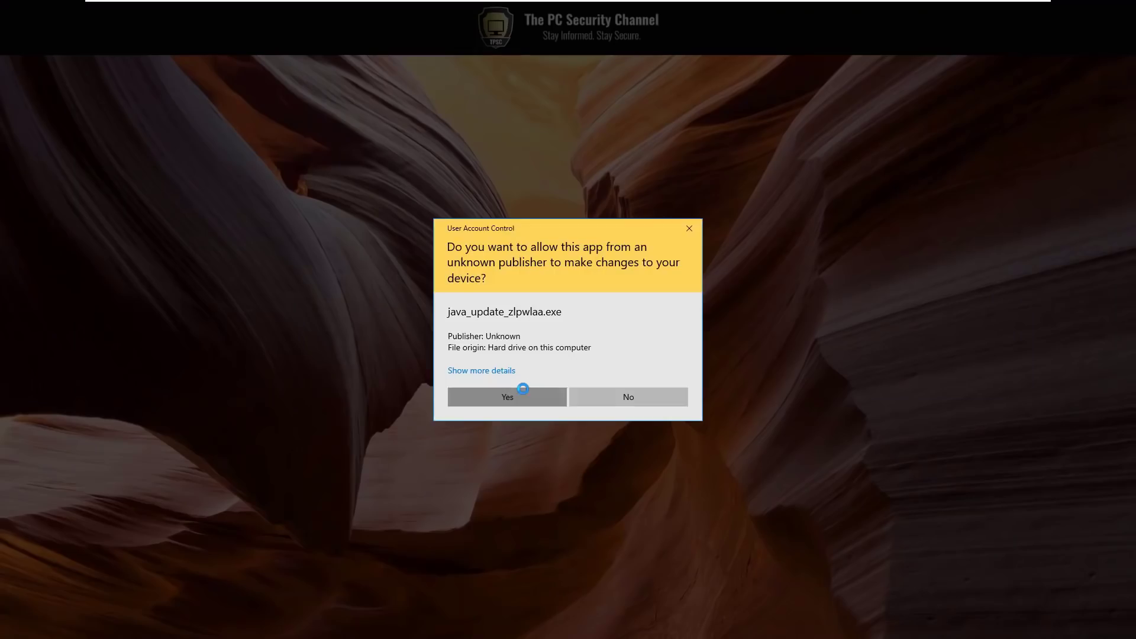
{"action": "left_click", "coordinate": [524, 389]}
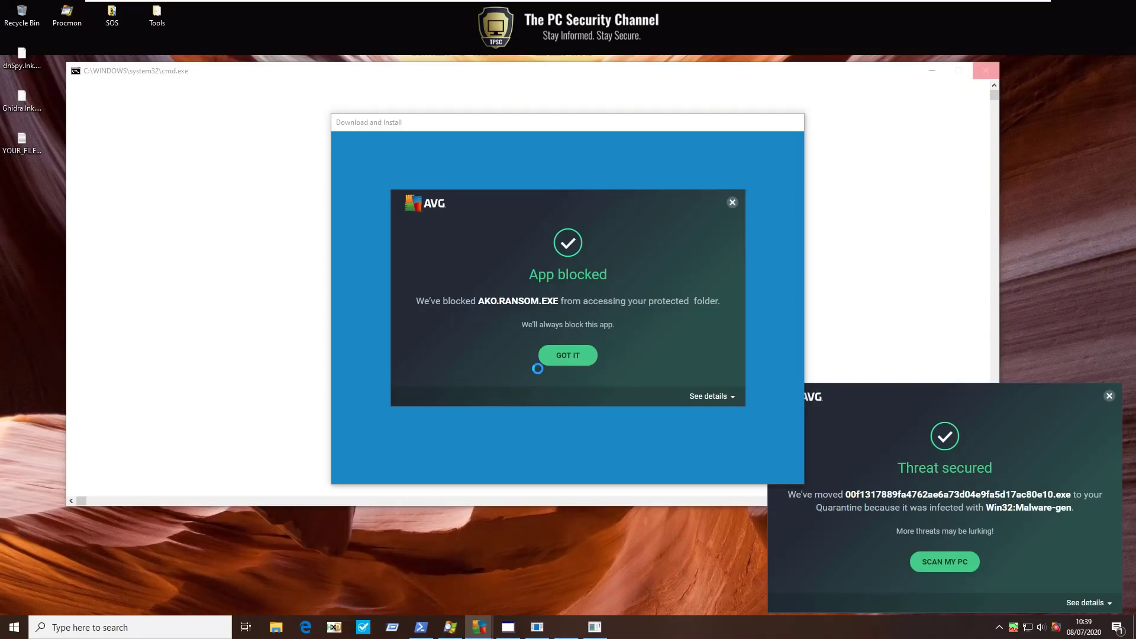
Dismiss the AKO.RANSOM.EXE, LaunchWinApp.exe and ARMAGE.RANSOM.EXE blocked alerts, blocking ransomware from the protected folder
{"action": "left_click", "coordinate": [565, 355]}
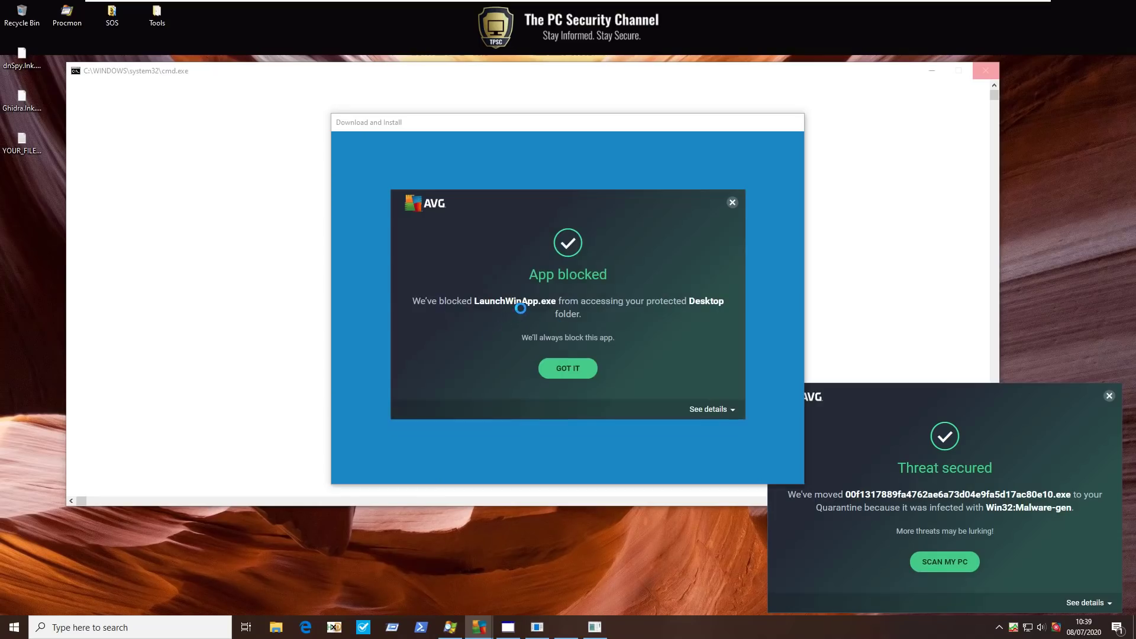
{"action": "left_click", "coordinate": [573, 370]}
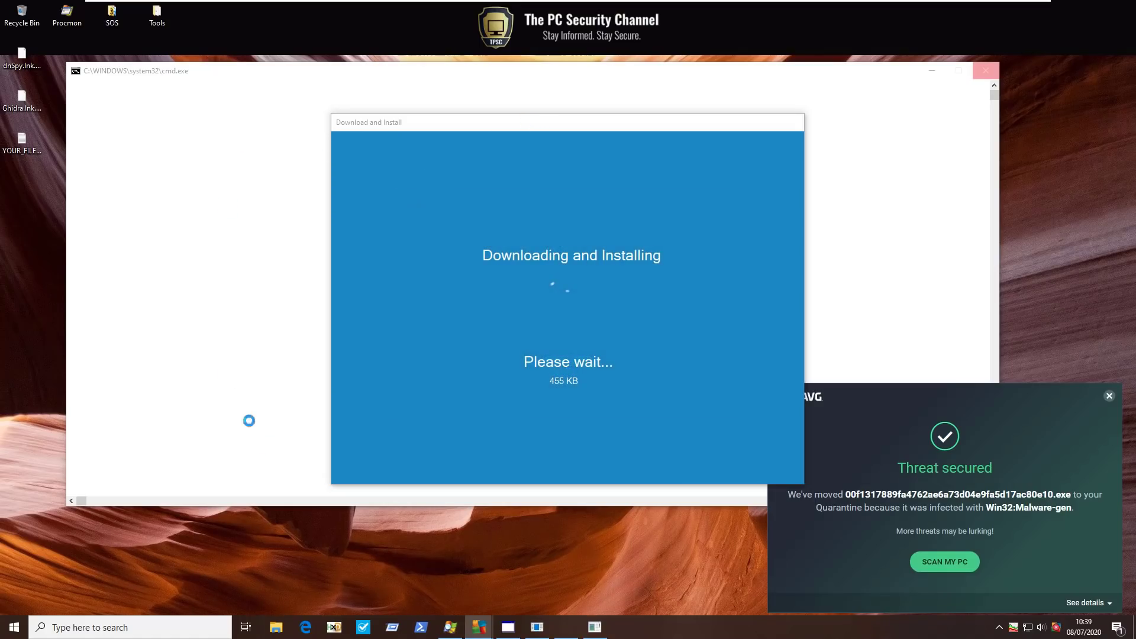
{"action": "left_click", "coordinate": [522, 376]}
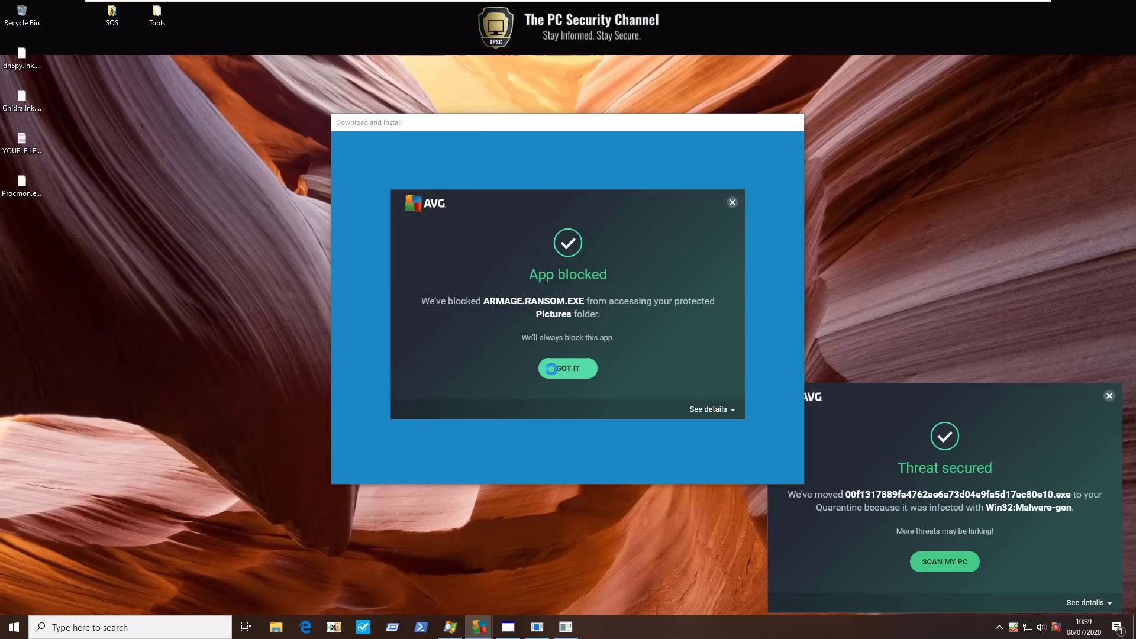
{"action": "left_click", "coordinate": [551, 369]}
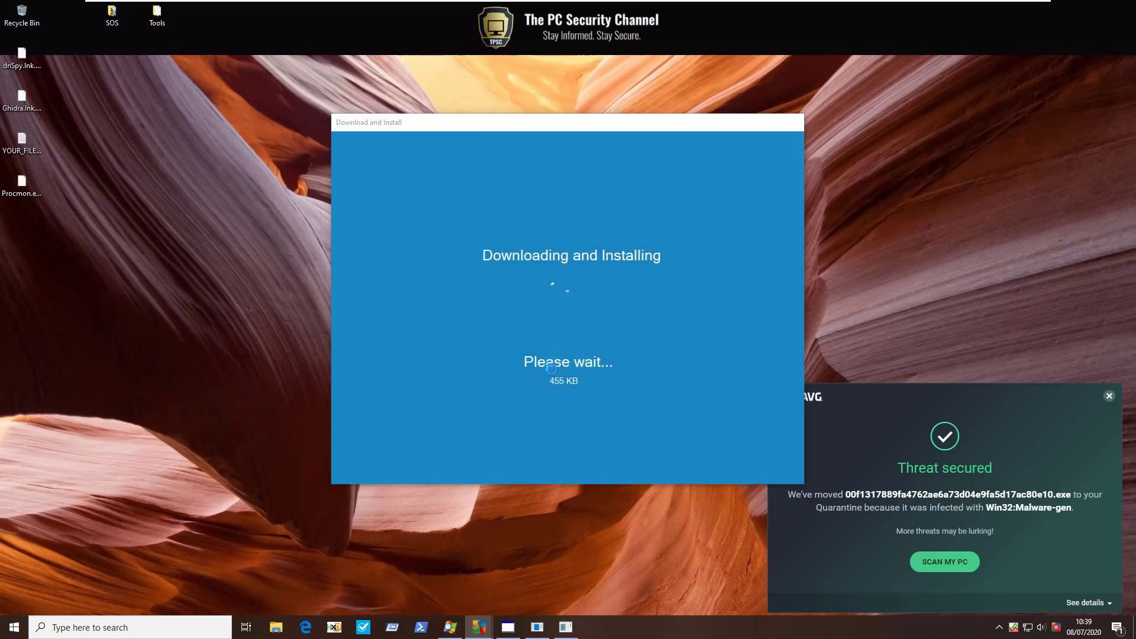
Open Important Document from Documents in WordPad, close it, and return to Quick access
{"action": "left_click", "coordinate": [276, 626]}
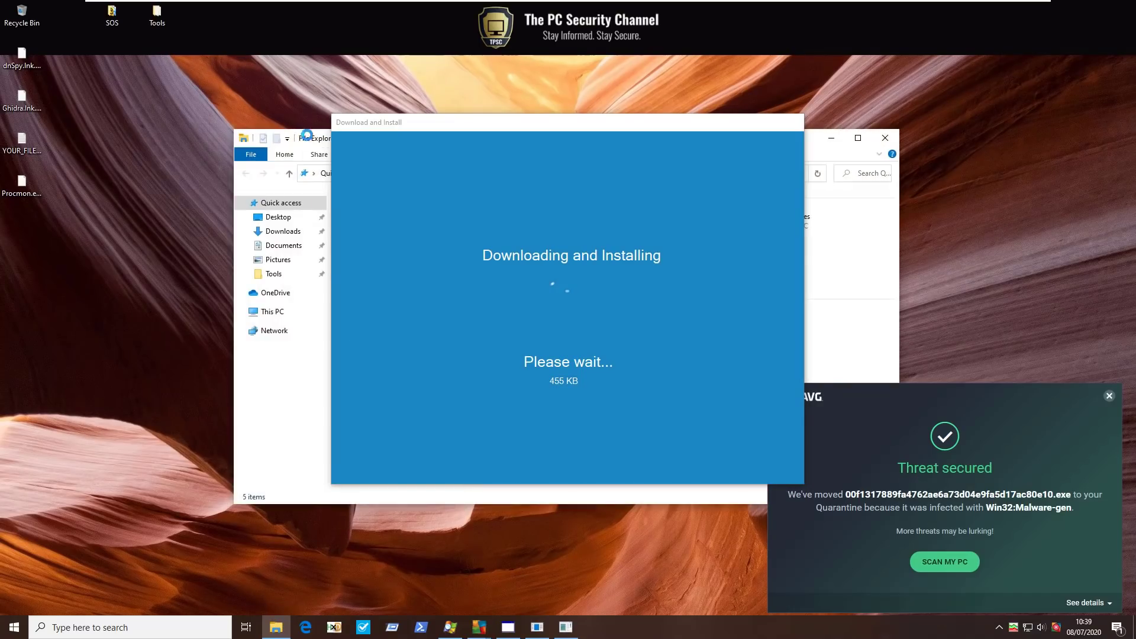
{"action": "left_click_drag", "start_coordinate": [307, 135], "coordinate": [165, 133]}
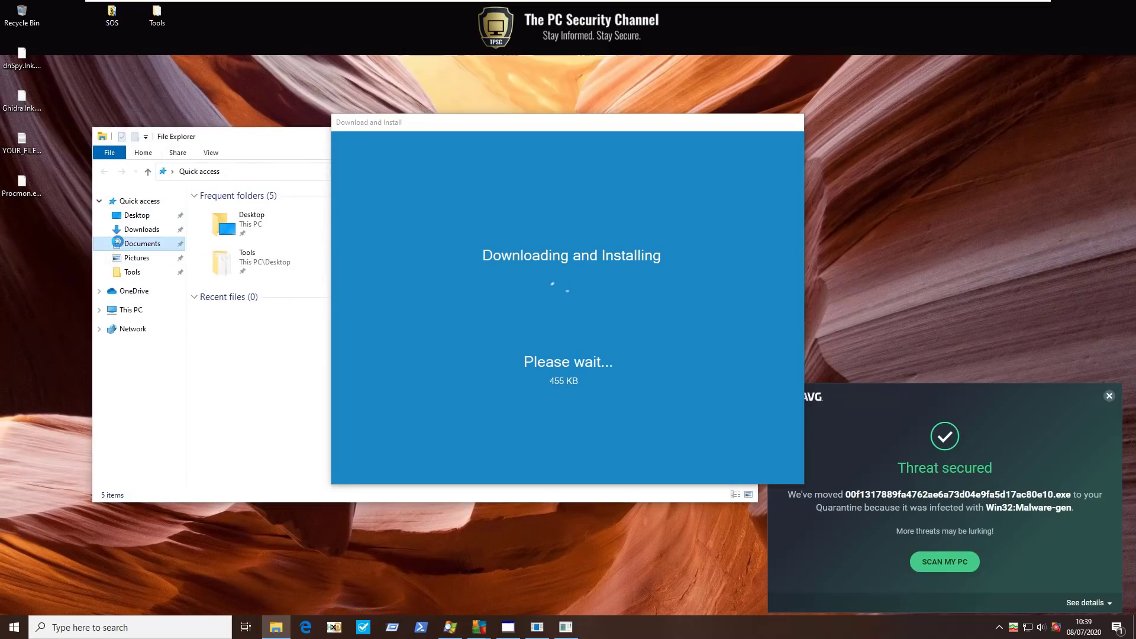
{"action": "left_click", "coordinate": [117, 243]}
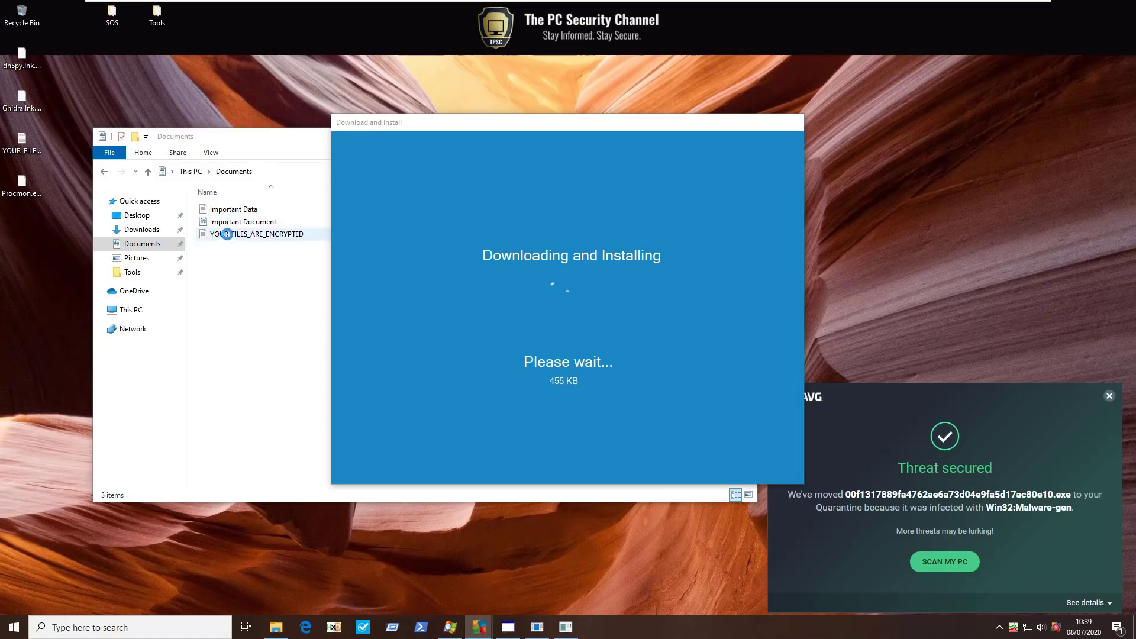
{"action": "left_click", "coordinate": [229, 223]}
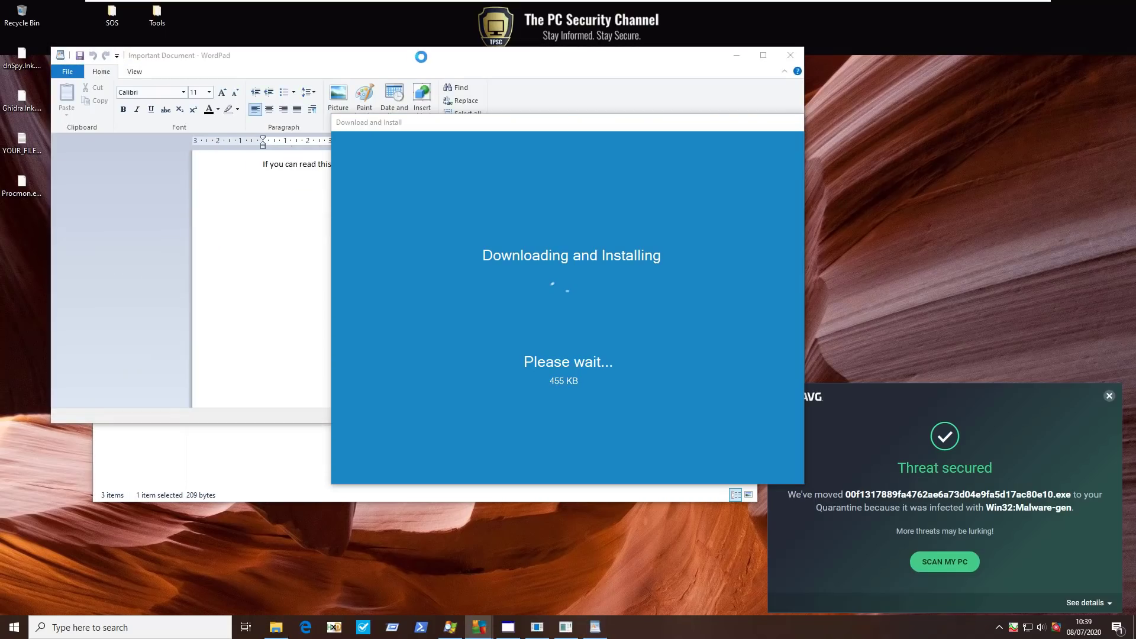
{"action": "left_click_drag", "start_coordinate": [418, 58], "coordinate": [722, 157]}
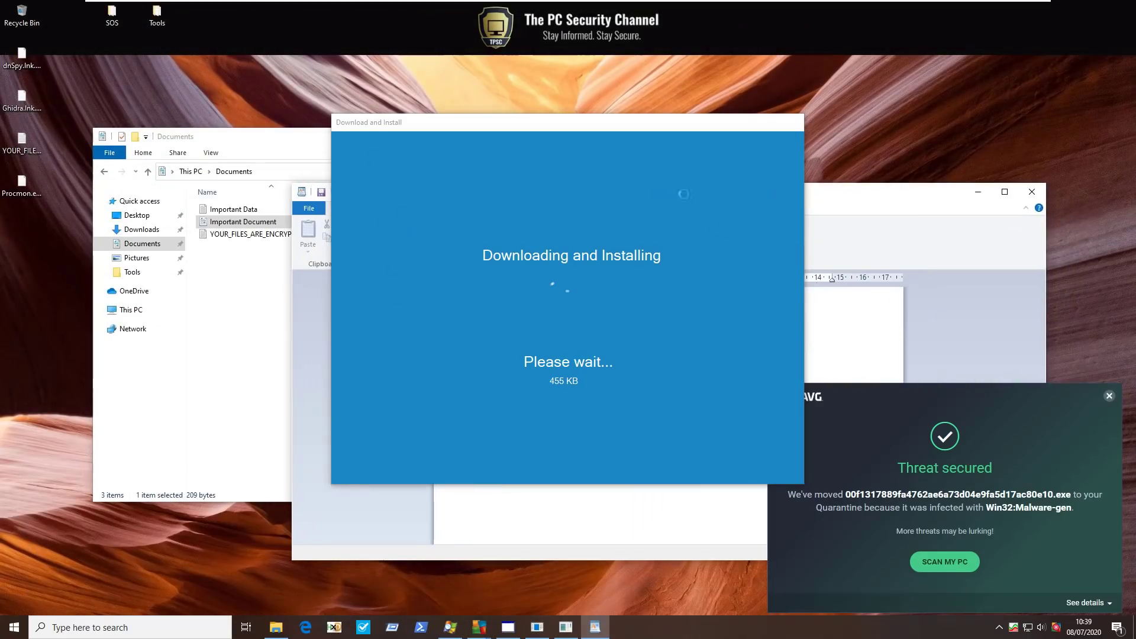
{"action": "left_click", "coordinate": [1026, 189]}
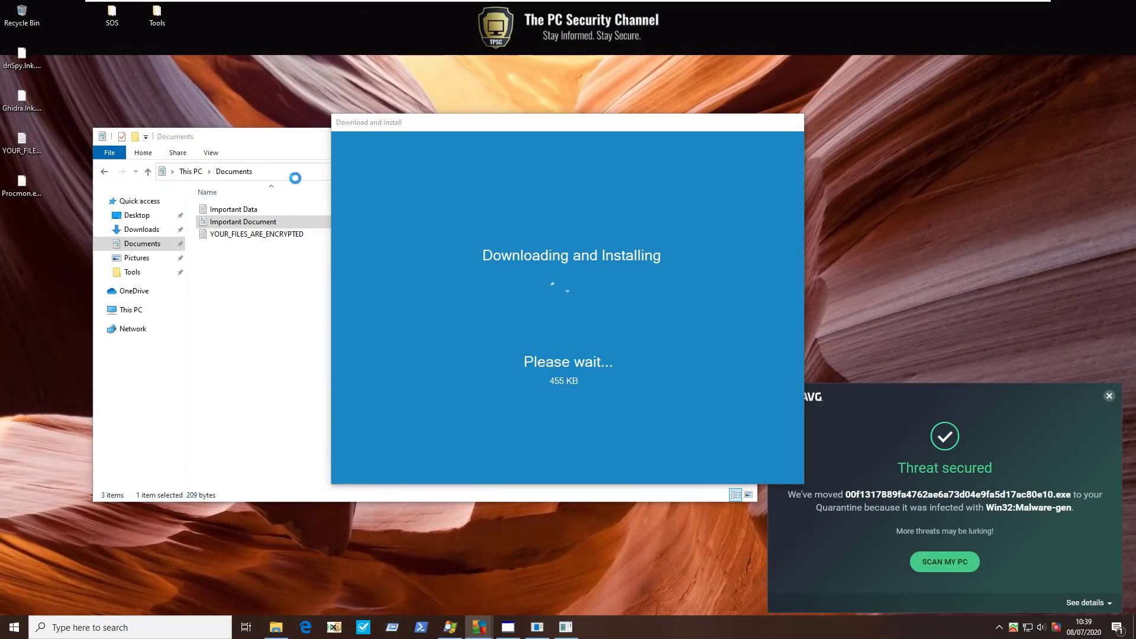
{"action": "left_click", "coordinate": [212, 257]}
{"action": "key", "text": "alt+Left"}
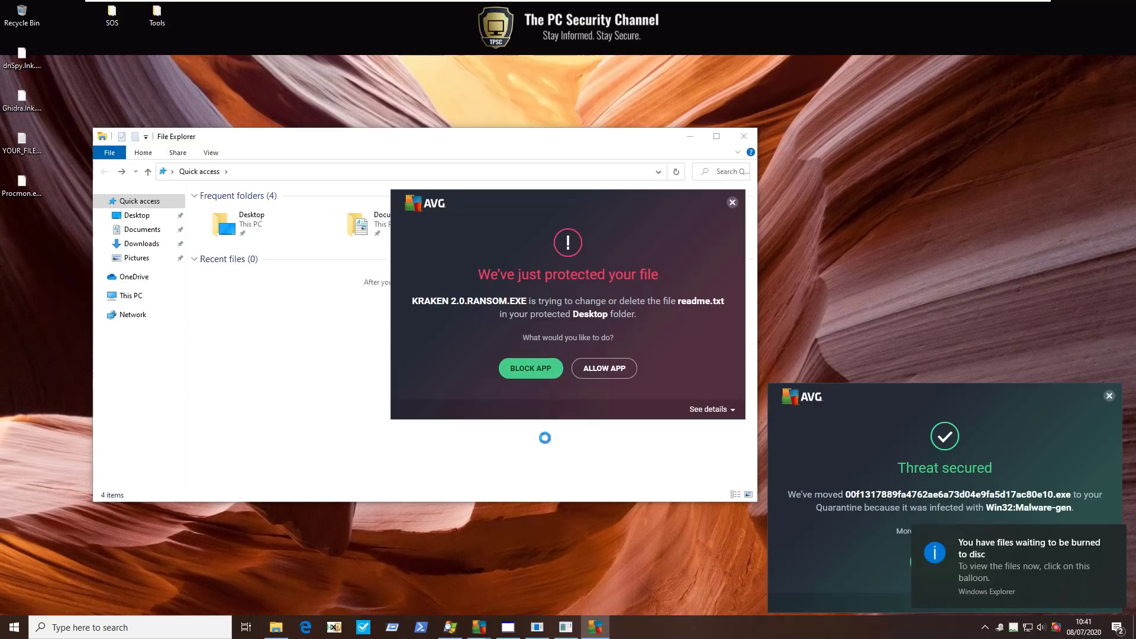
Block KRAKEN 2.0.RANSOM.EXE, confirm Important Data in Documents reads fine and Pictures is intact, then close Explorer
{"action": "left_click", "coordinate": [530, 366]}
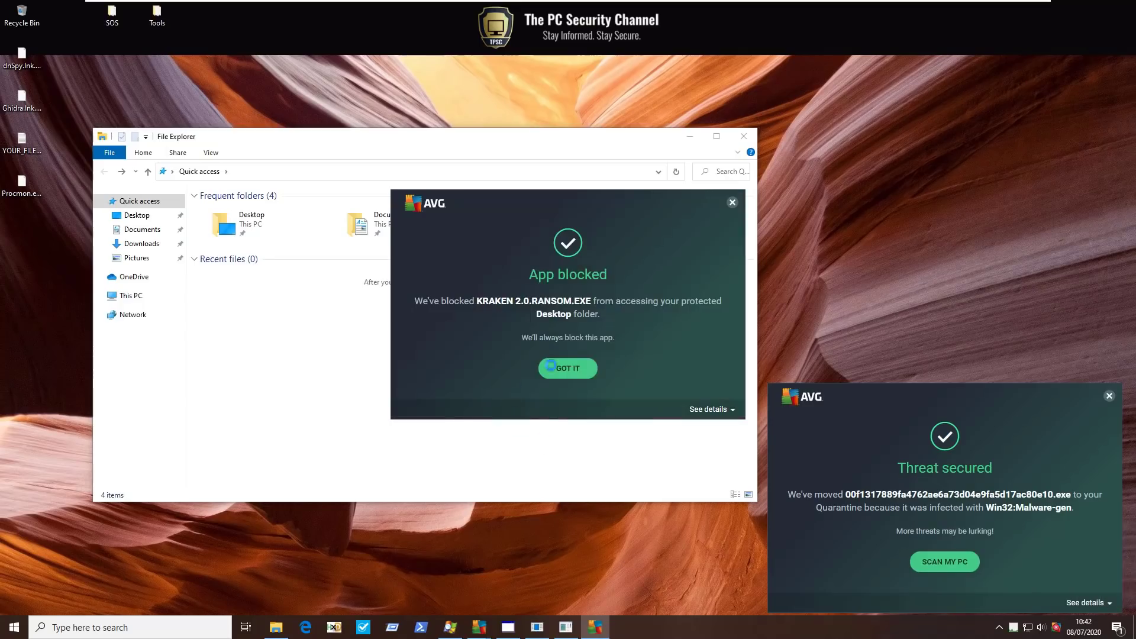
{"action": "left_click", "coordinate": [537, 368]}
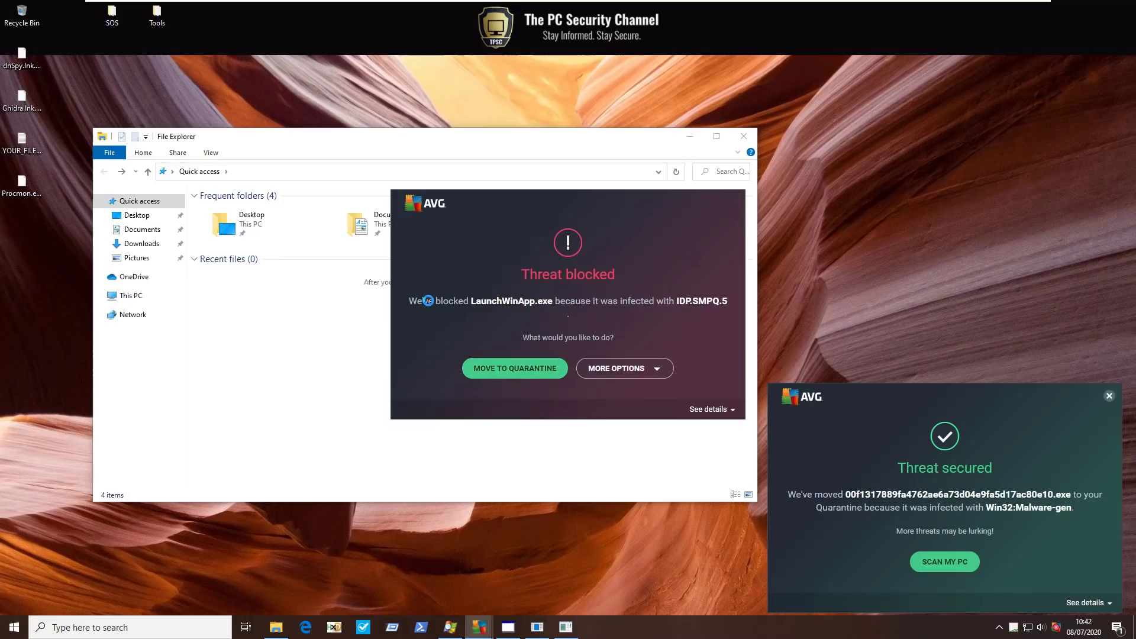
{"action": "left_click", "coordinate": [133, 229]}
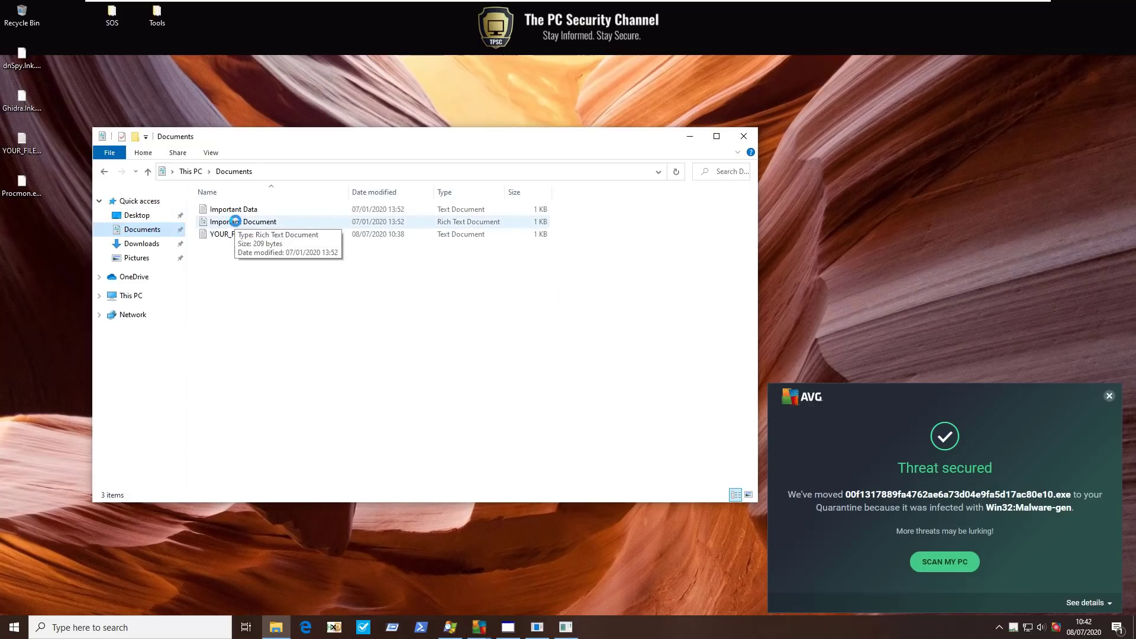
{"action": "double_click", "coordinate": [235, 210]}
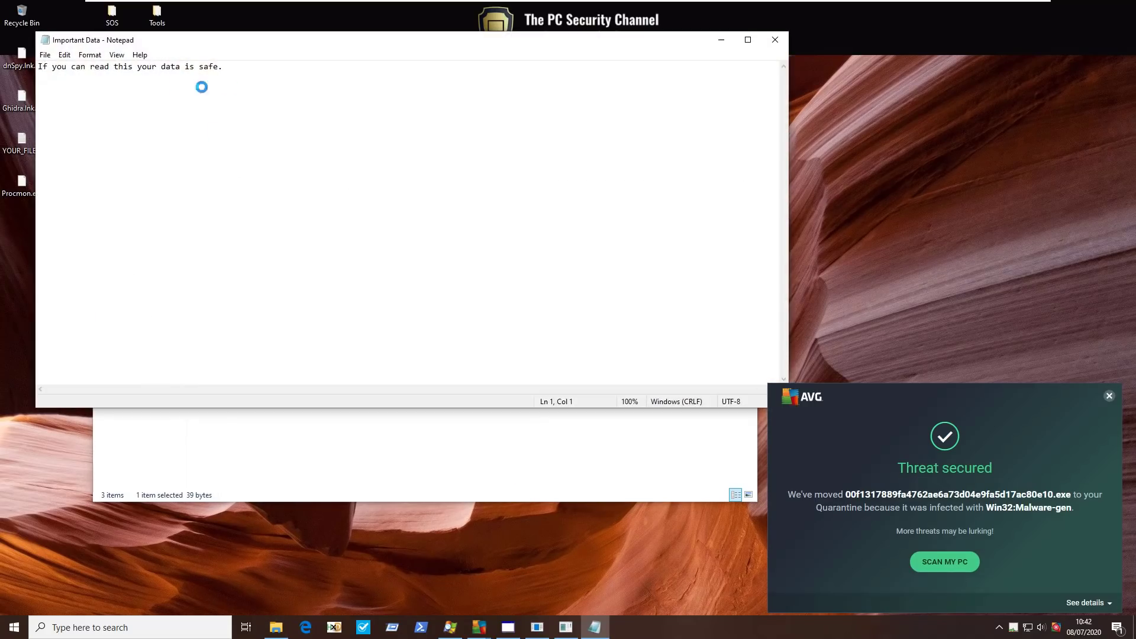
{"action": "left_click", "coordinate": [774, 39]}
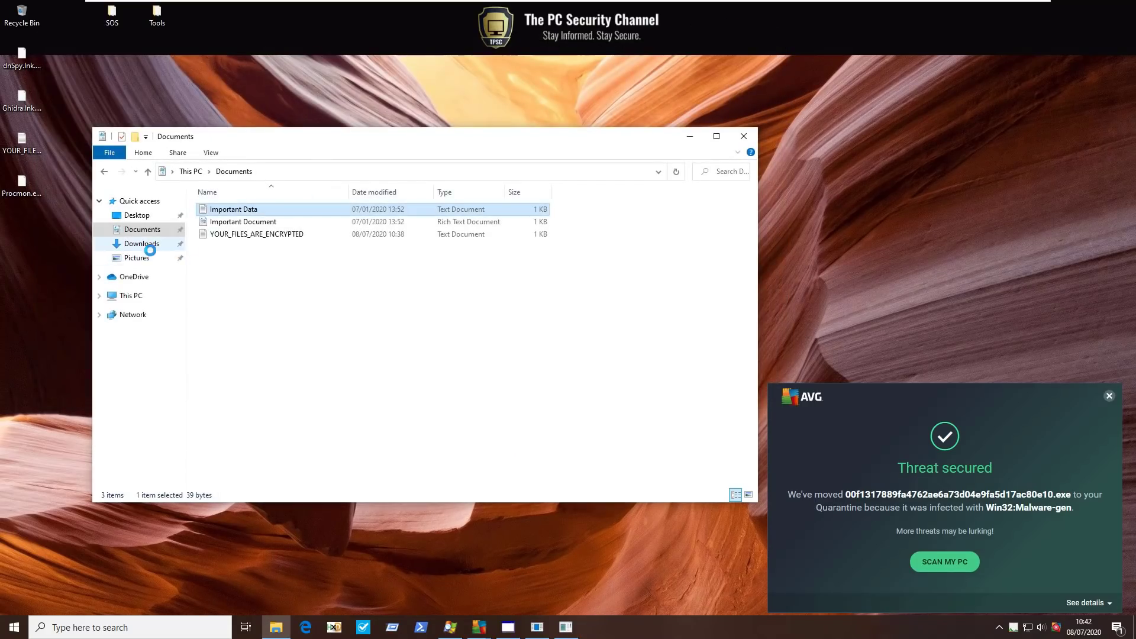
{"action": "left_click", "coordinate": [147, 255]}
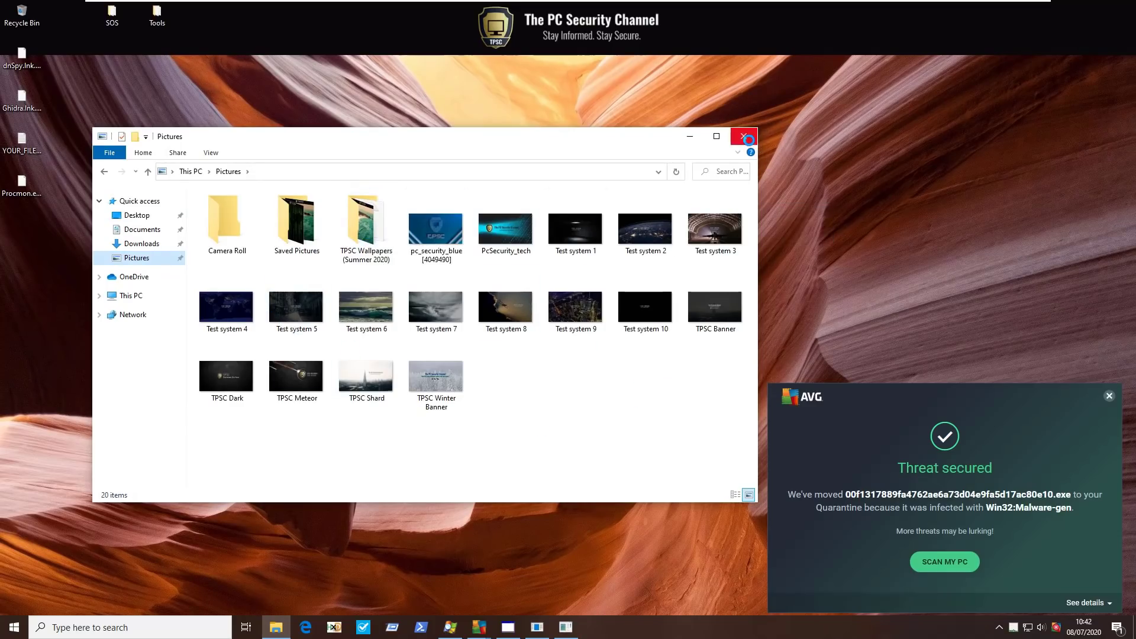
{"action": "left_click", "coordinate": [744, 137]}
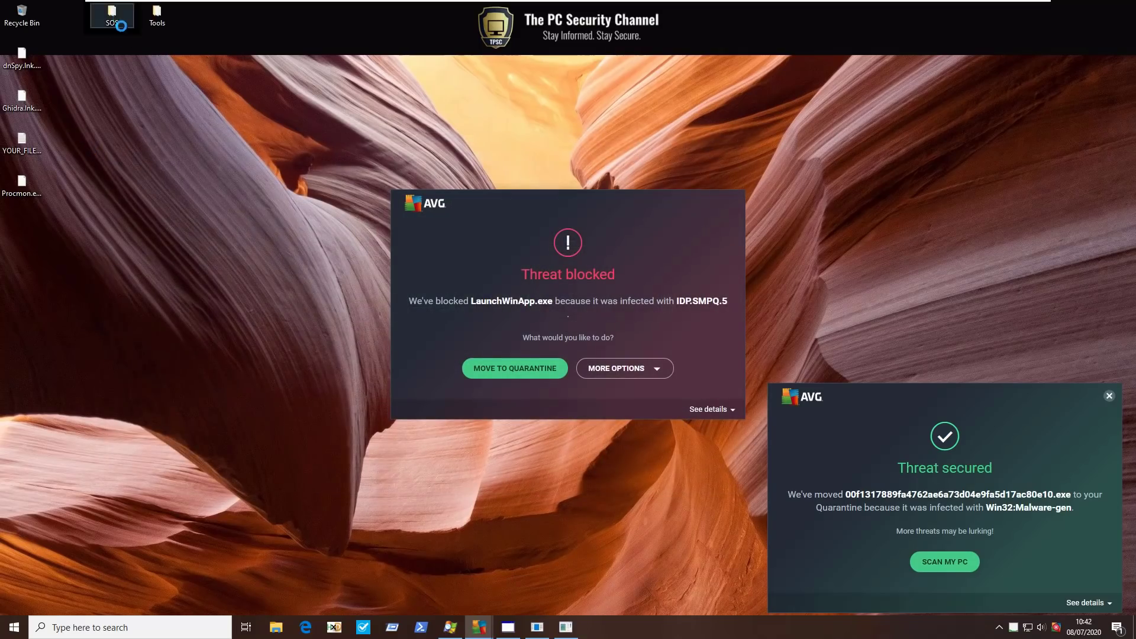
Read the YOUR_FILES_ARE_ENCRYPTED ransom note, then open File Explorer, declining removal of the unopenable item
{"action": "left_click_drag", "start_coordinate": [121, 26], "coordinate": [115, 47]}
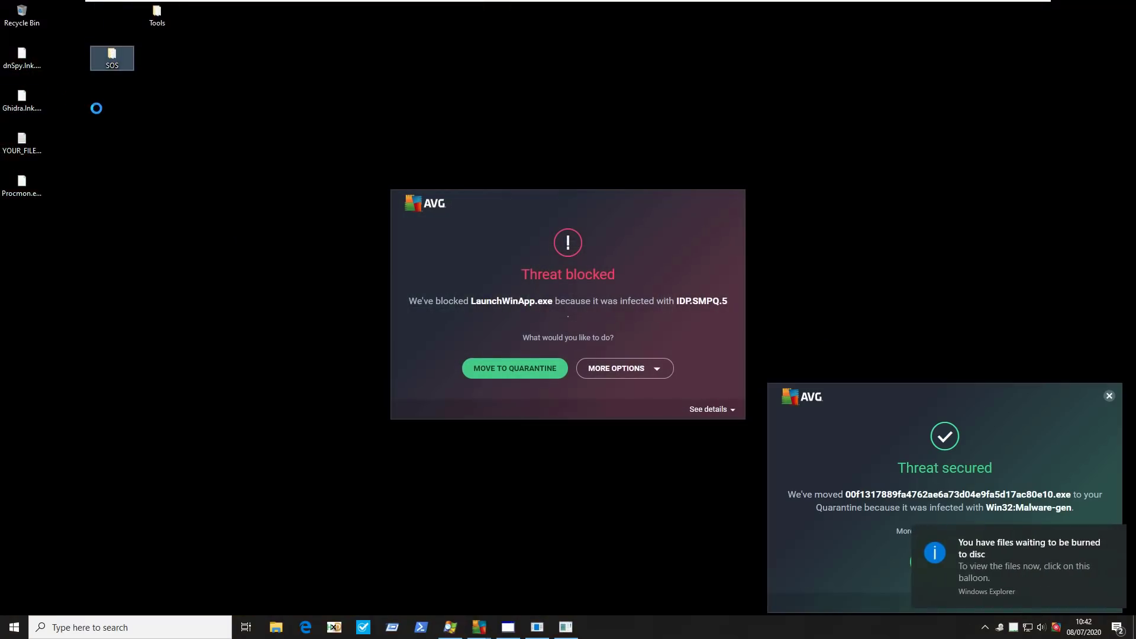
{"action": "double_click", "coordinate": [22, 142]}
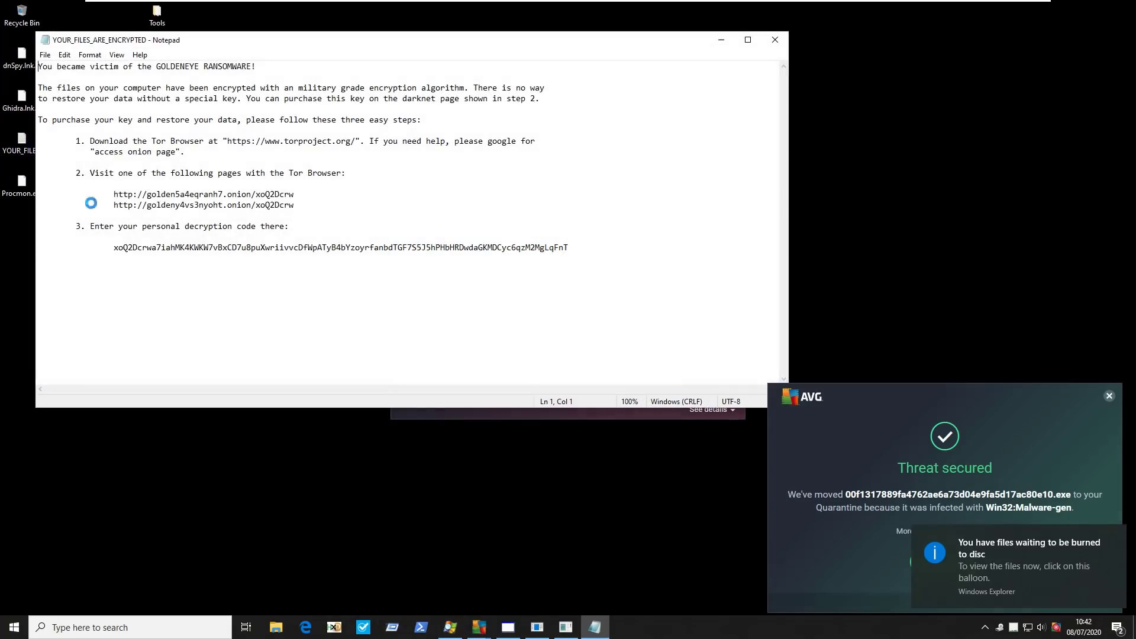
{"action": "left_click", "coordinate": [774, 39]}
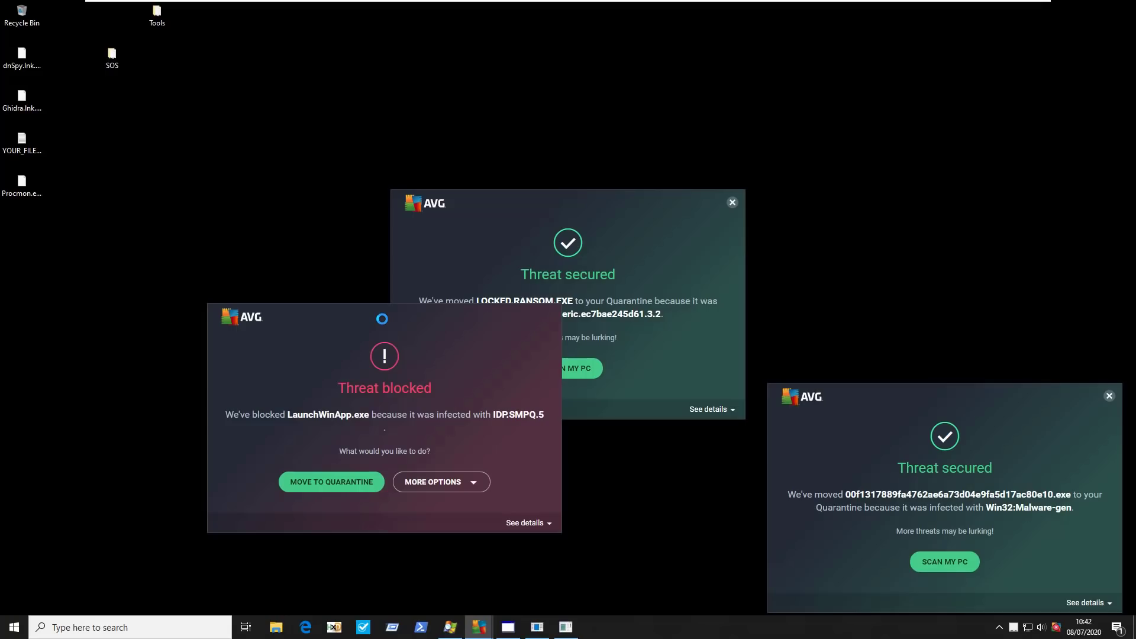
{"action": "left_click", "coordinate": [277, 626]}
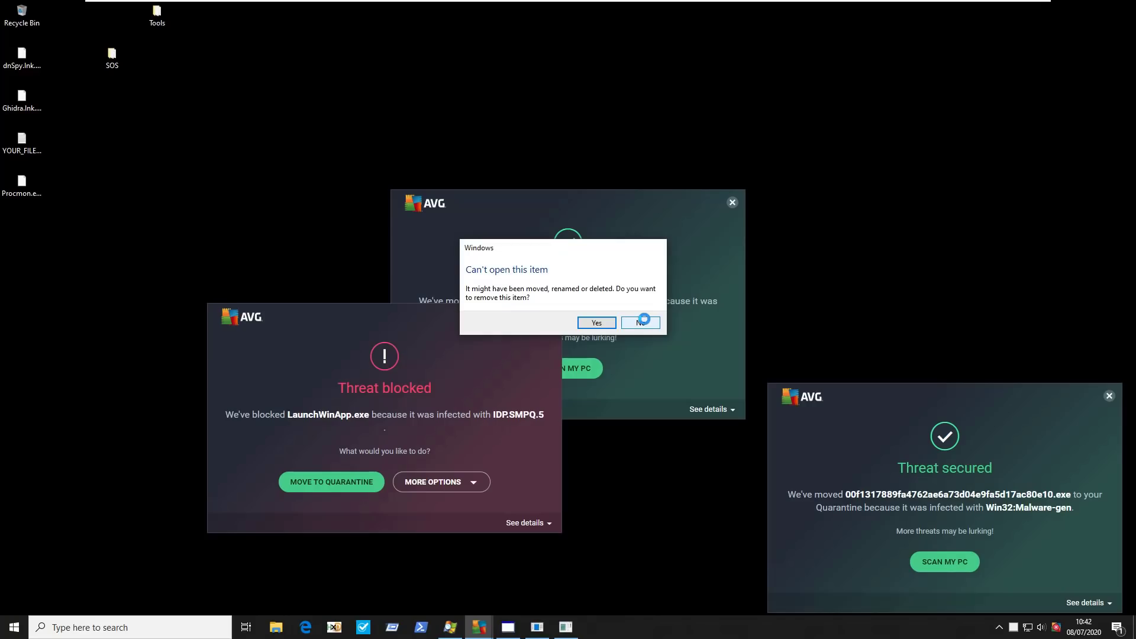
{"action": "left_click", "coordinate": [643, 321]}
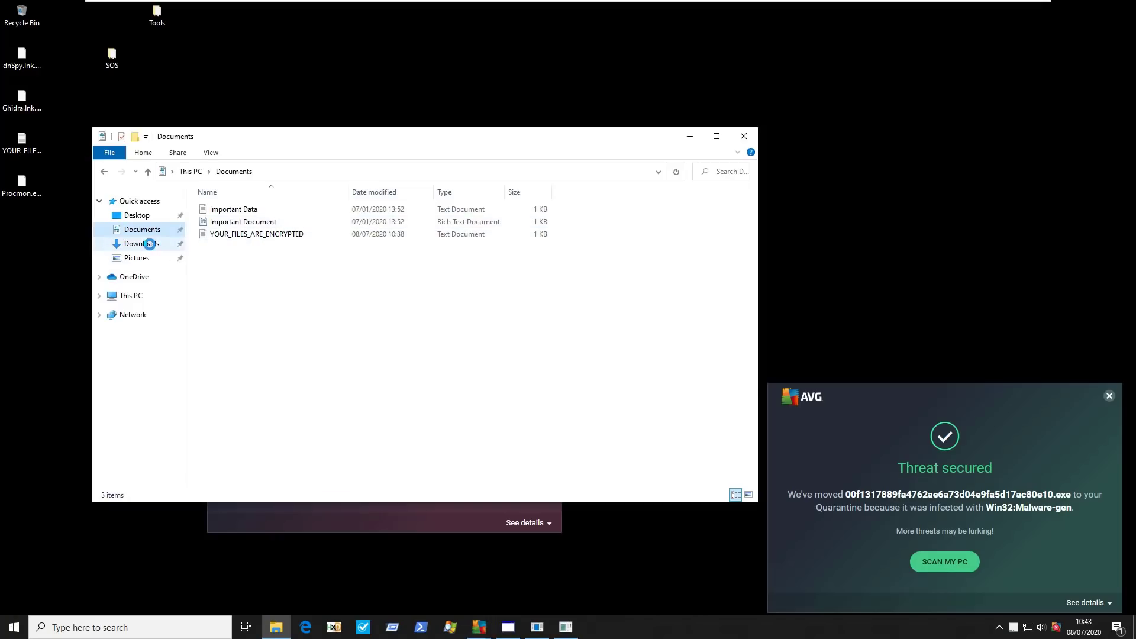
Check the Pictures folder in File Explorer, then select the dnSpy item on the desktop
{"action": "left_click", "coordinate": [137, 258]}
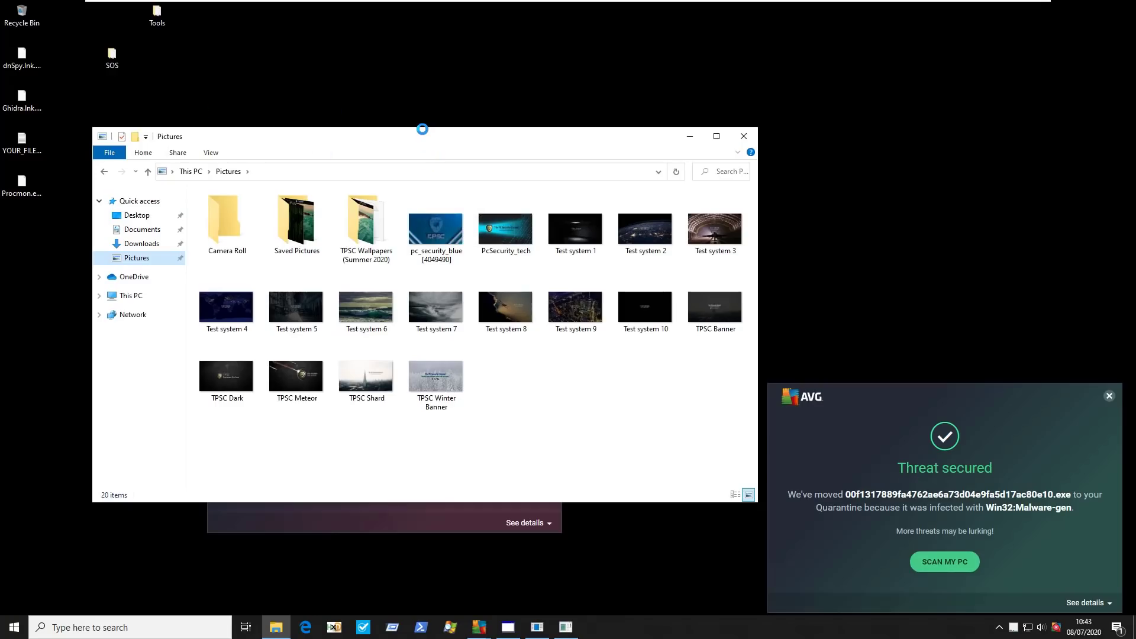
{"action": "left_click", "coordinate": [31, 68]}
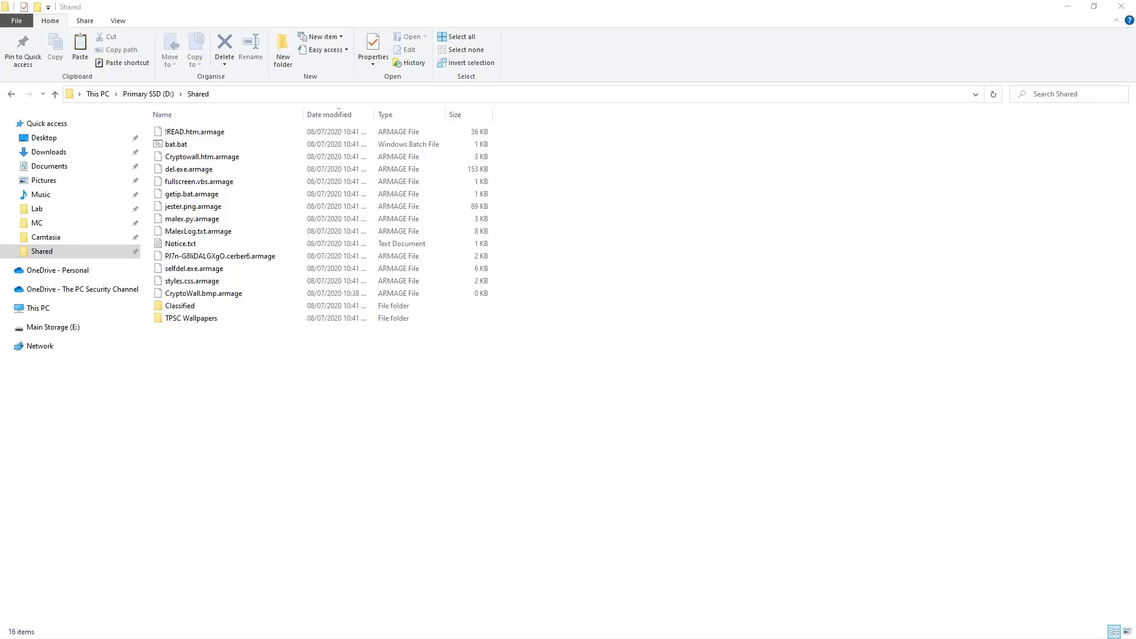
Select selfdel.exe.armage among the encrypted files in the Shared folder
{"action": "left_click", "coordinate": [231, 269]}
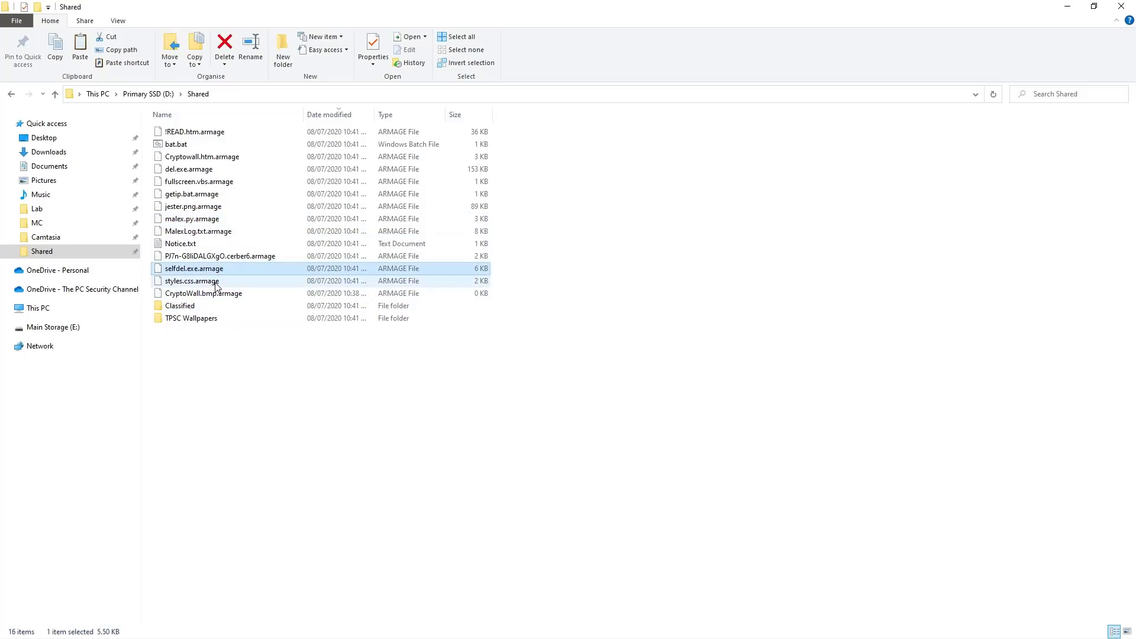